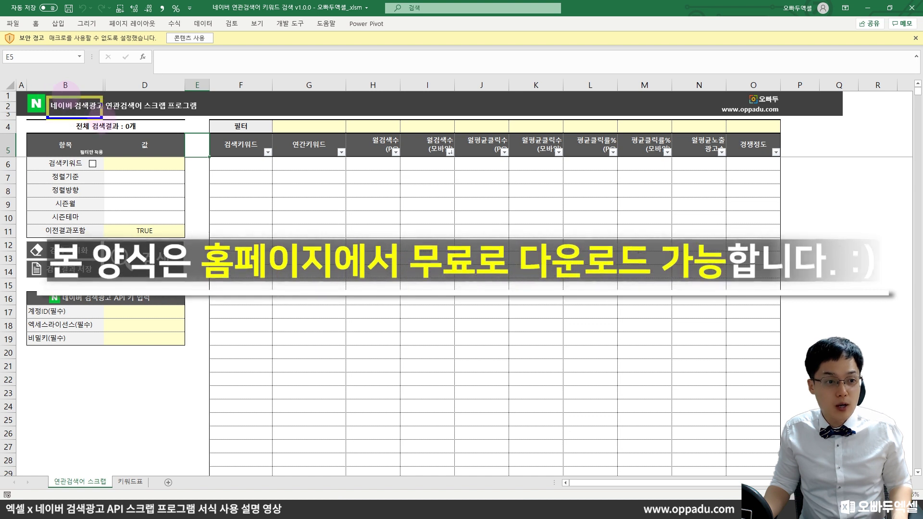
mouse_move(102, 117)
left_mouse_down()
mouse_move(134, 97)
mouse_move(143, 110)
mouse_move(178, 113)
left_mouse_up()
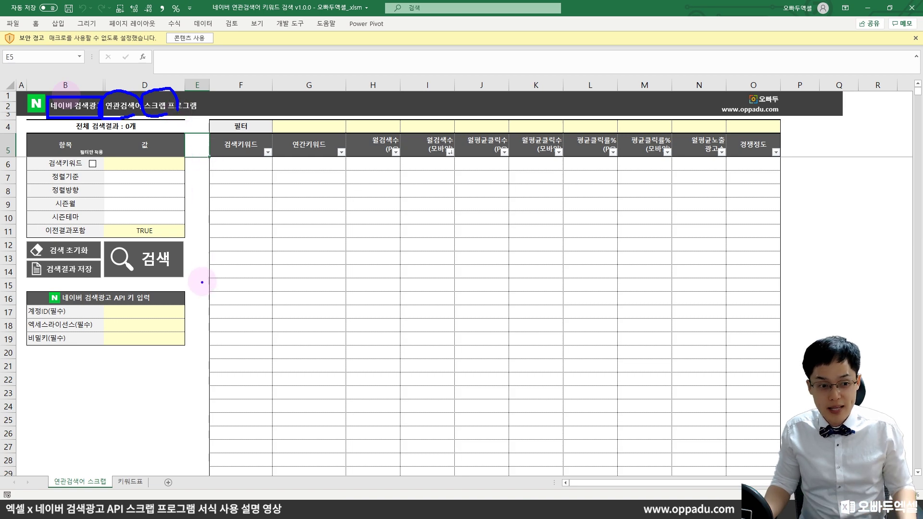
key("Escape")
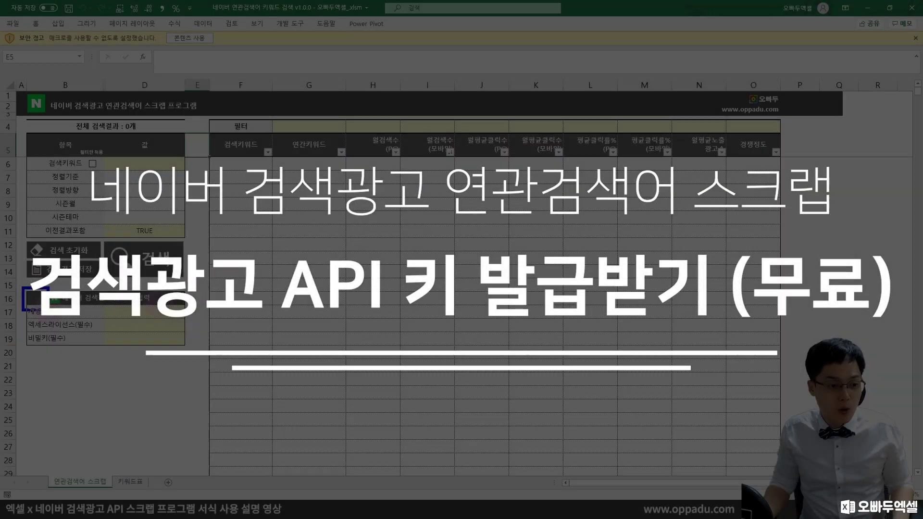
mouse_move(23, 288)
left_mouse_down()
mouse_move(101, 331)
mouse_move(166, 353)
mouse_move(190, 350)
left_mouse_up()
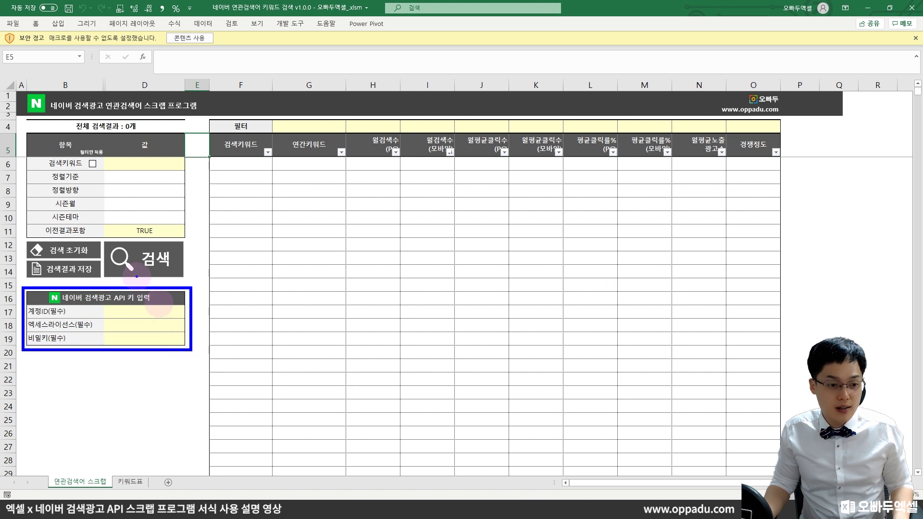
left_click_drag(136, 276, 152, 275)
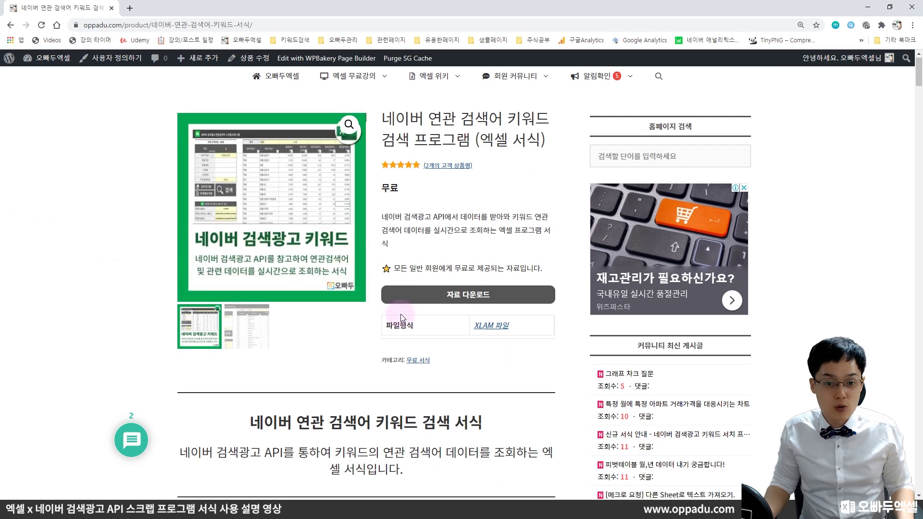
scroll(400, 313, "down", 15)
scroll(403, 319, "down", 15)
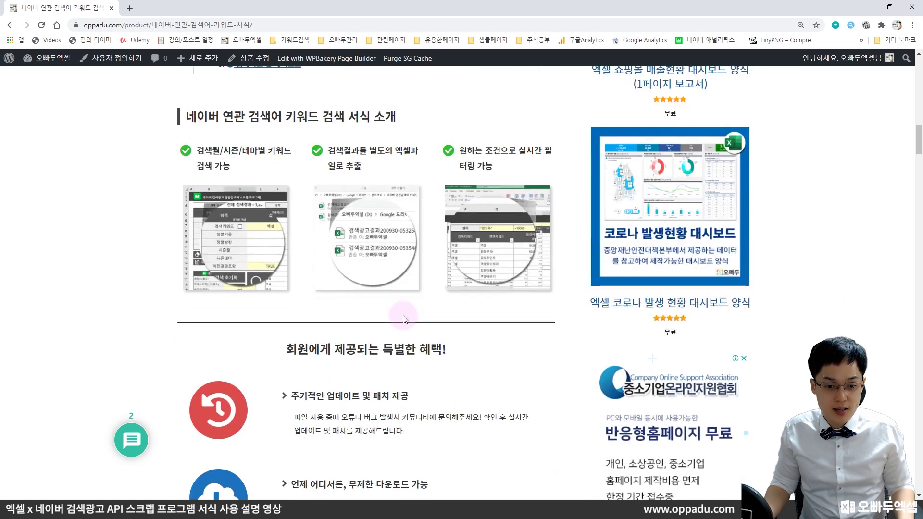
scroll(401, 325, "down", 3)
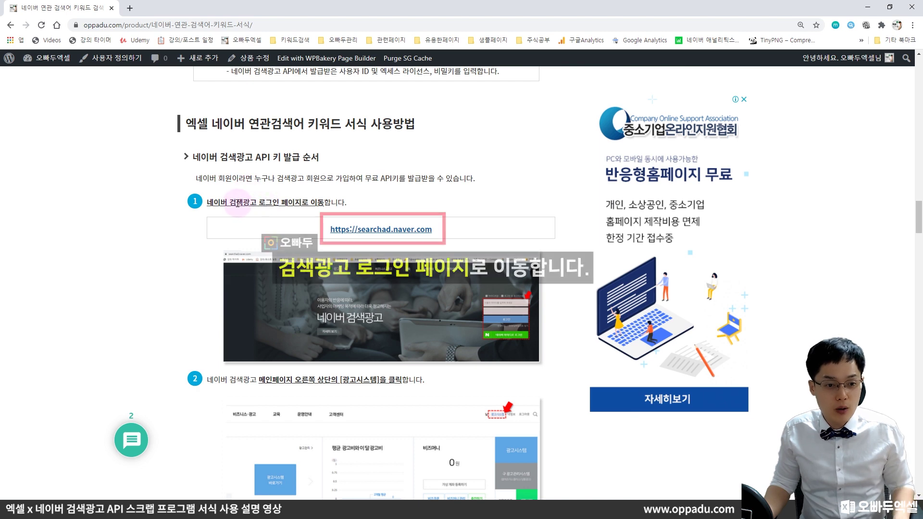
left_click_drag(235, 203, 302, 204)
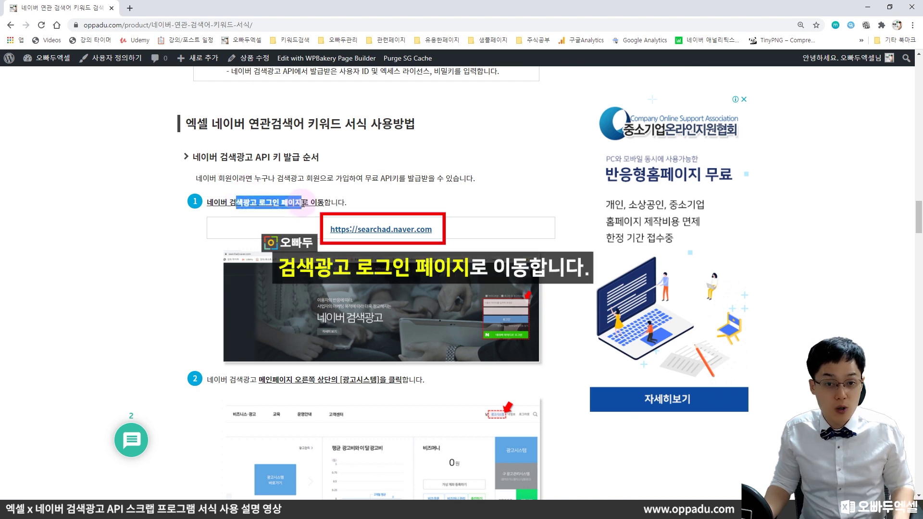
left_click(390, 229)
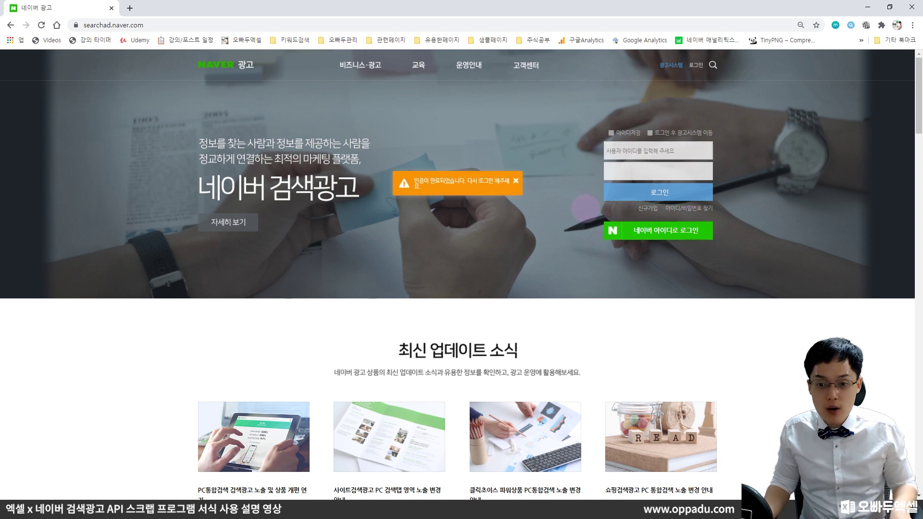
Step: Sign in to Naver Search Ad with the account's user ID and password, and close the announcement popup
mouse_move(597, 217)
left_mouse_down()
mouse_move(659, 244)
mouse_move(718, 247)
left_mouse_up()
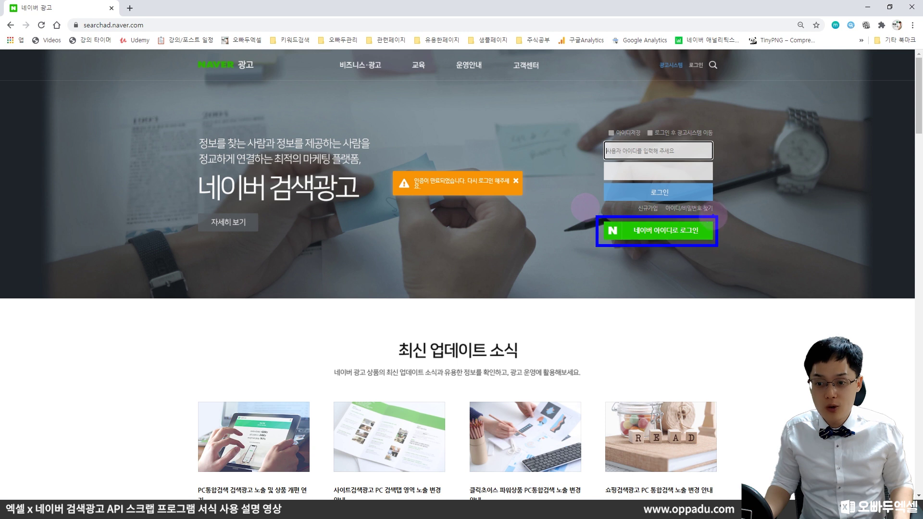
left_click_drag(711, 210, 729, 205)
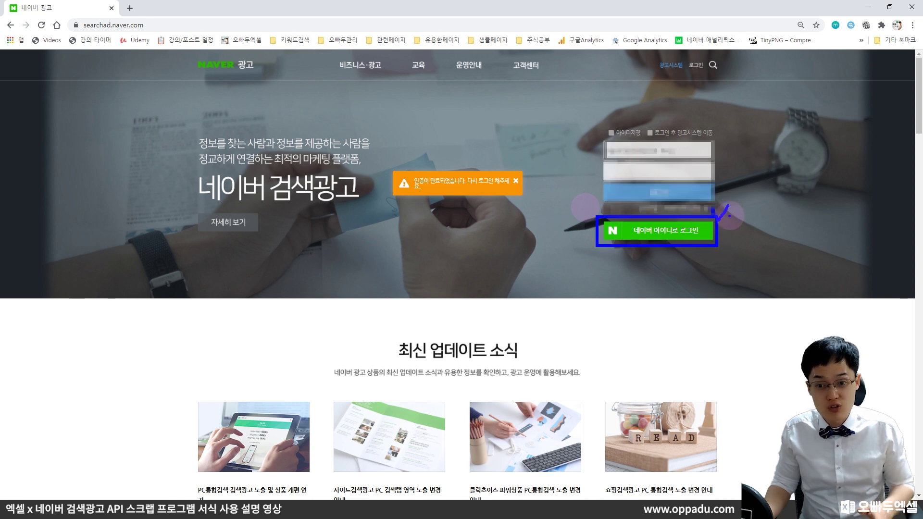
left_click(646, 151)
type("*****")
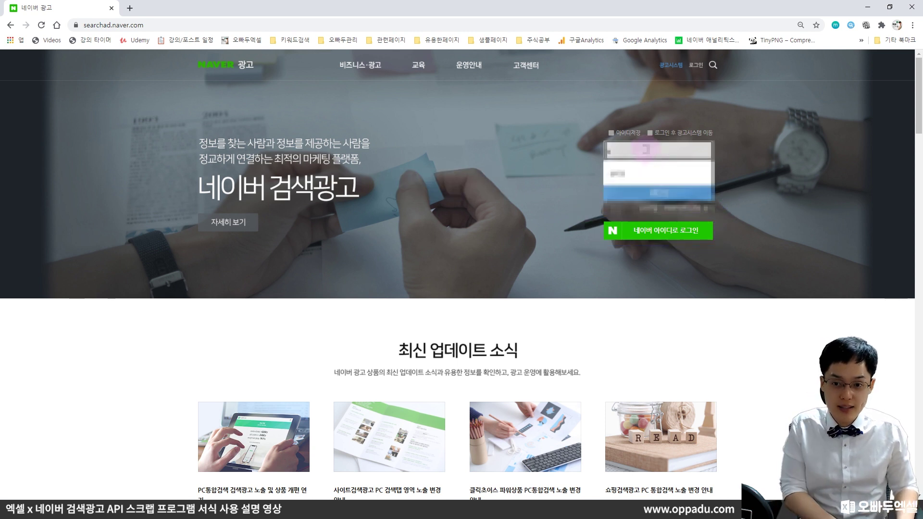
key("Tab")
type("*")
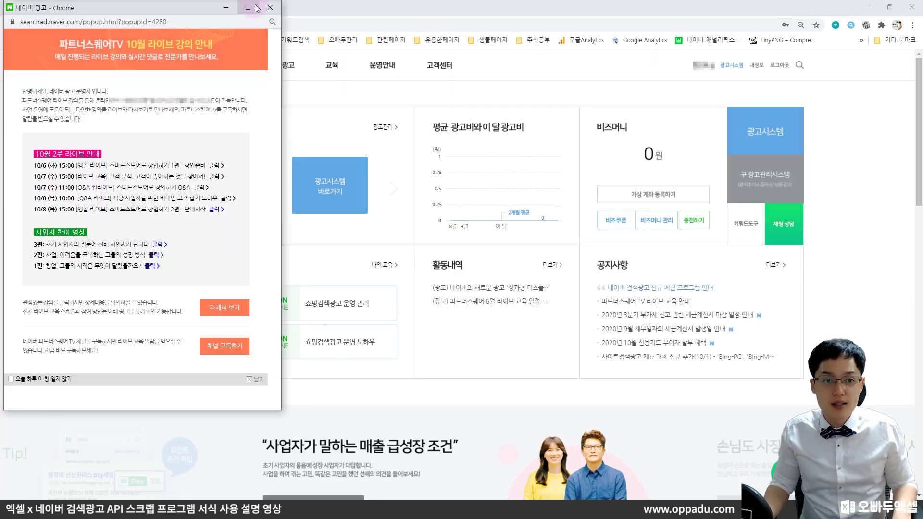
left_click(259, 6)
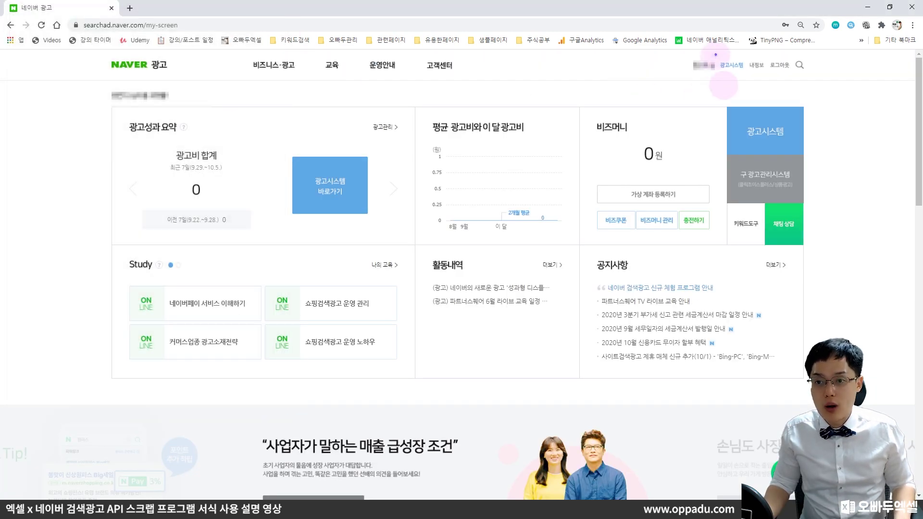
Step: Open the 광고시스템 (ad system) and go to its API 사용 관리 page
left_click_drag(715, 53, 744, 73)
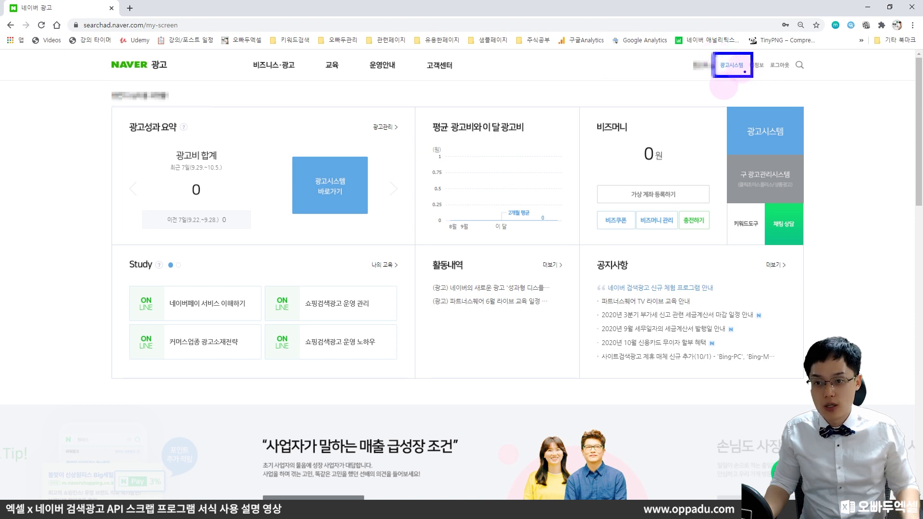
left_click(735, 66)
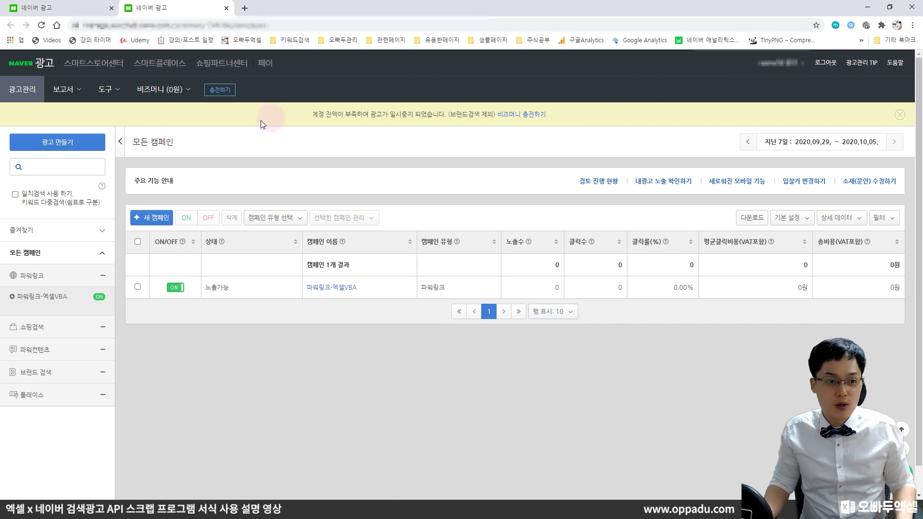
left_click(114, 93)
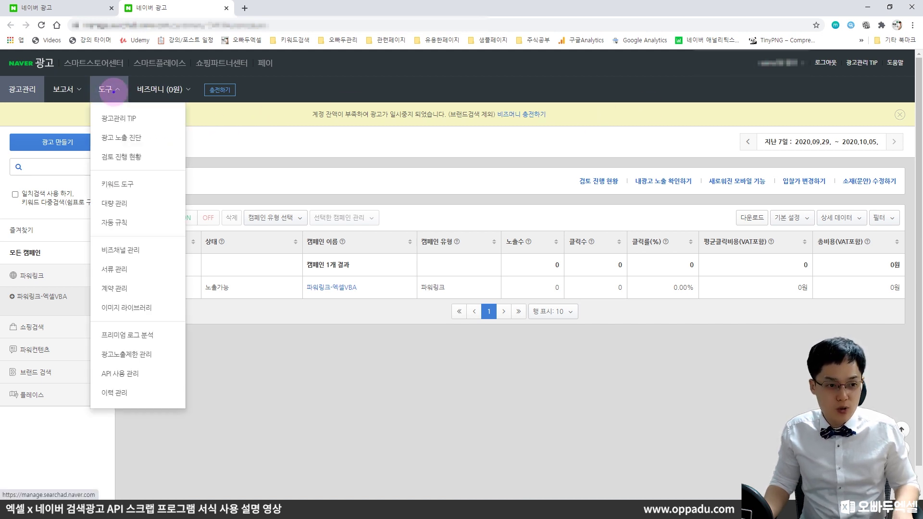
left_click(156, 369)
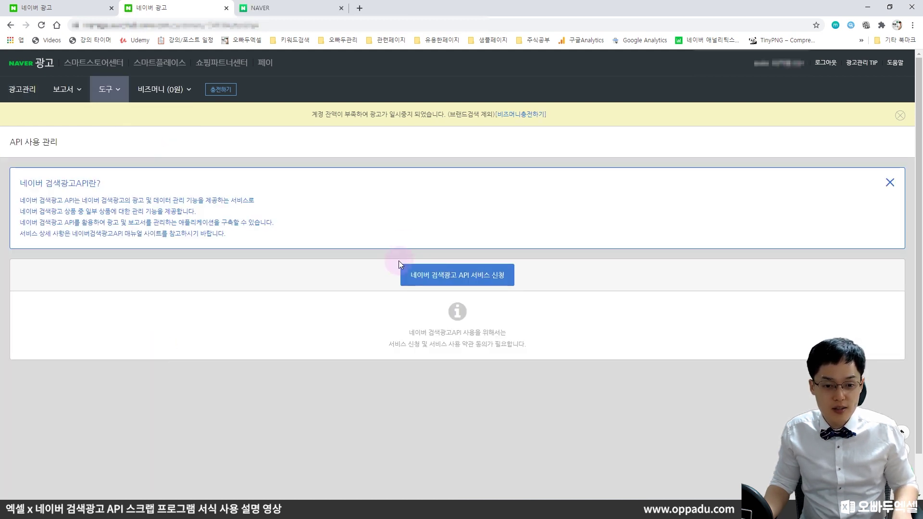
Step: Apply for the Naver Search Ad API service, accepting the service terms and saving the agreement
left_click_drag(426, 280, 517, 292)
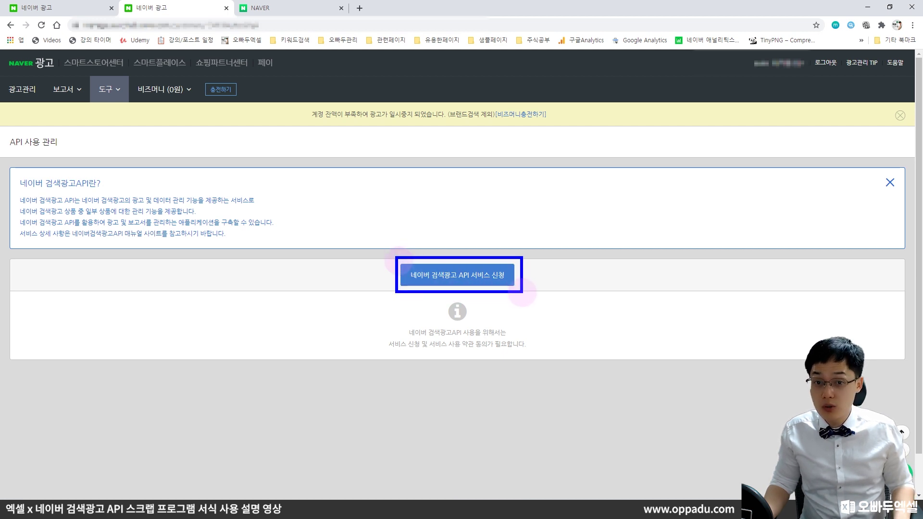
left_click(498, 276)
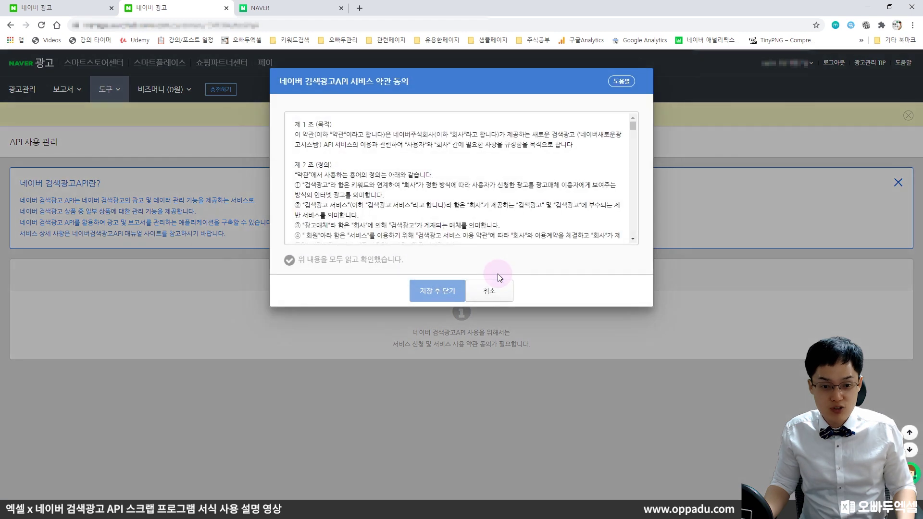
left_click(292, 261)
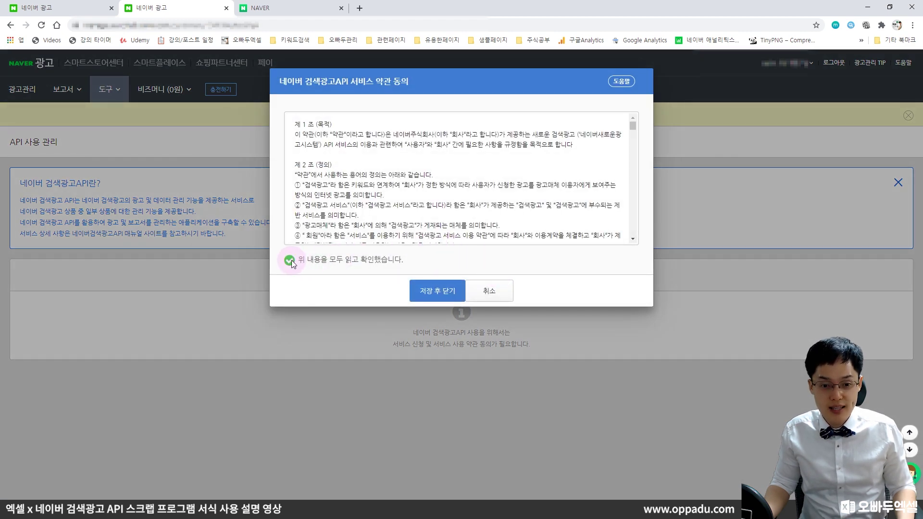
left_click(447, 291)
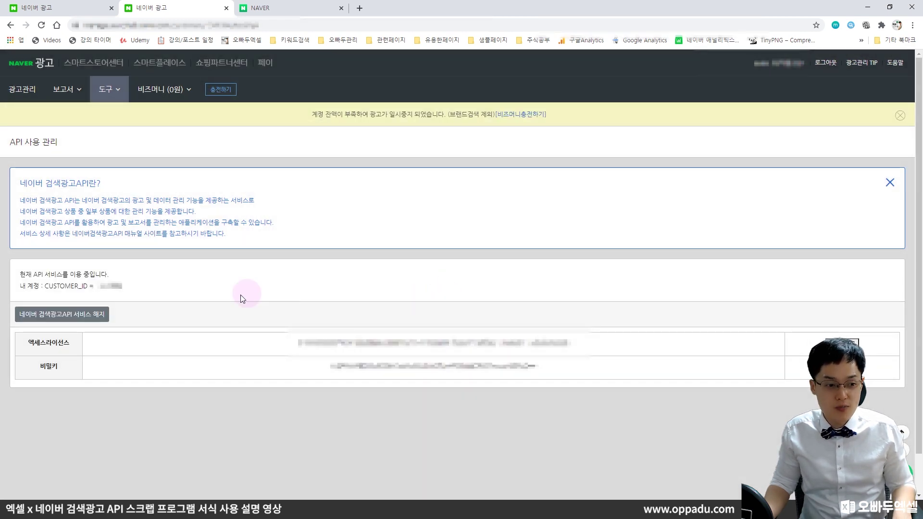
Step: Copy the CUSTOMER_ID from the API page and enter it in the 계정ID cell D17 of the Excel workbook
left_click_drag(14, 267, 144, 295)
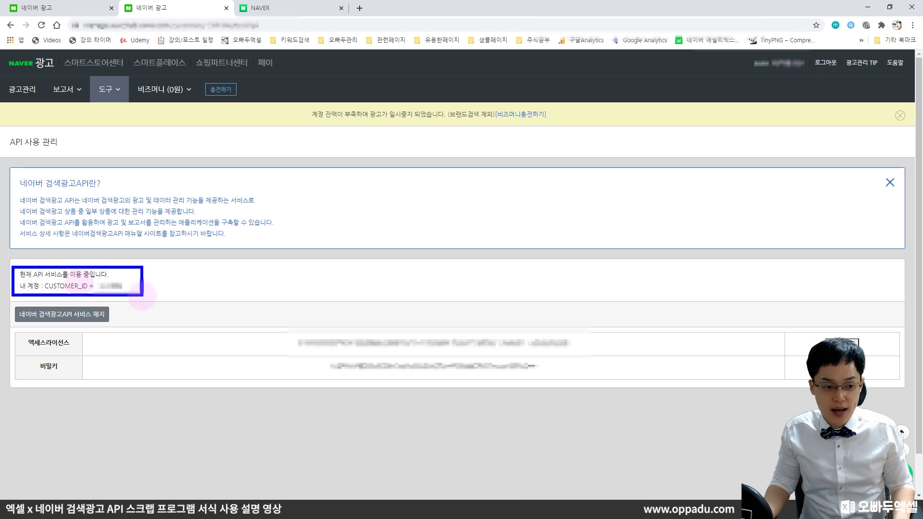
left_click_drag(22, 334, 80, 376)
key("Escape")
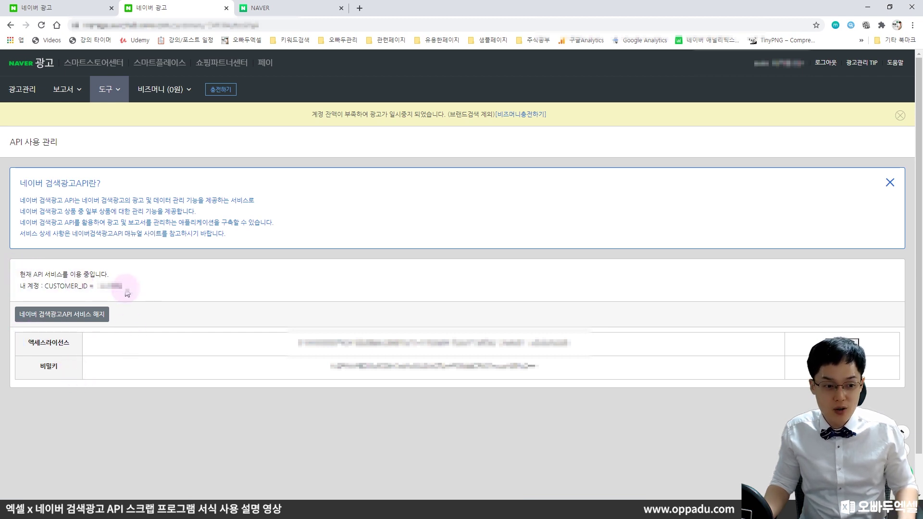
left_click_drag(127, 289, 102, 290)
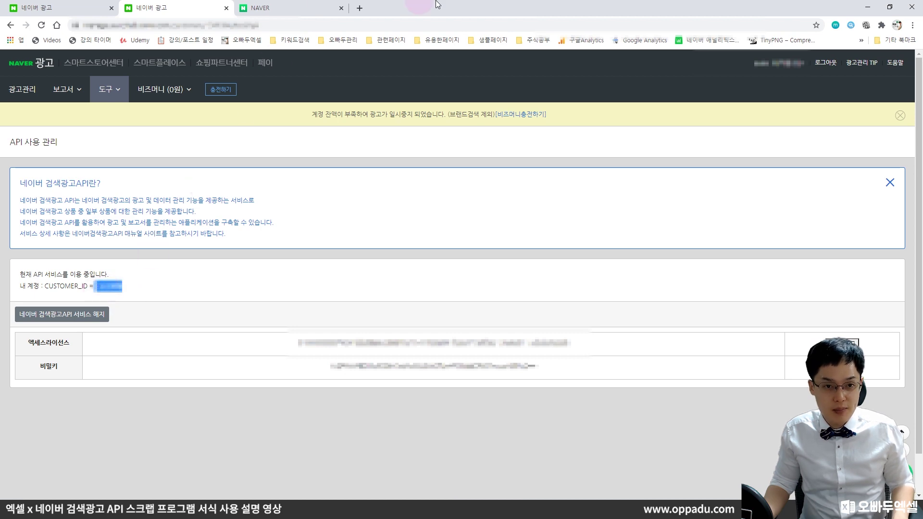
left_click_drag(437, 5, 922, 2)
left_click(143, 309)
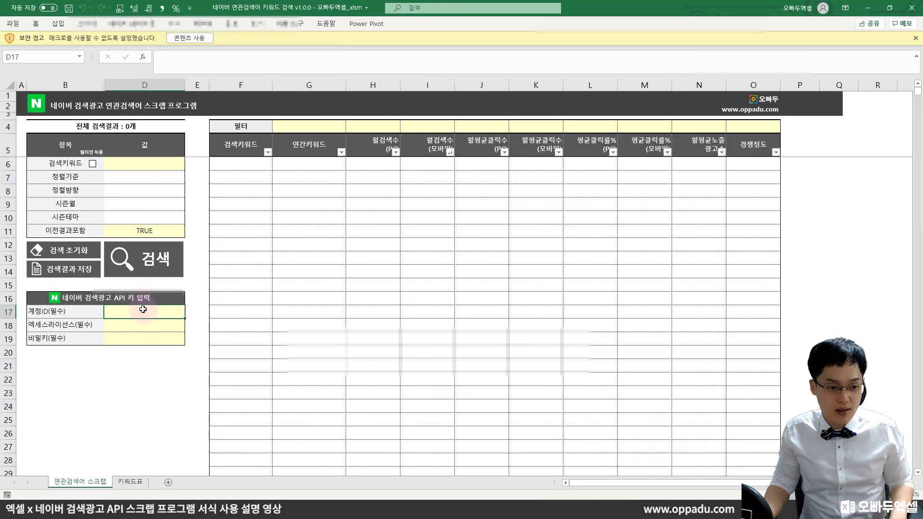
key("Return")
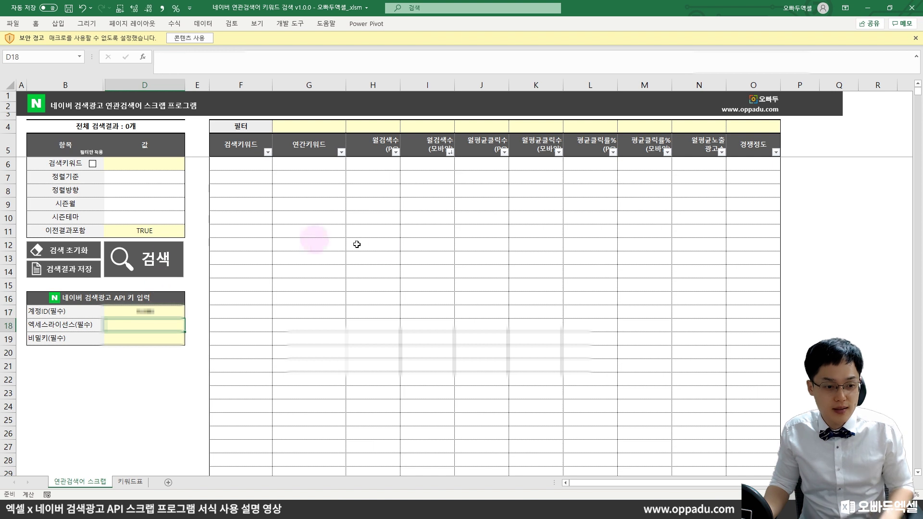
Step: Hide the API credentials in cells D17:D19 by changing their font color to match the pale yellow cell fill
left_click_drag(162, 312, 167, 338)
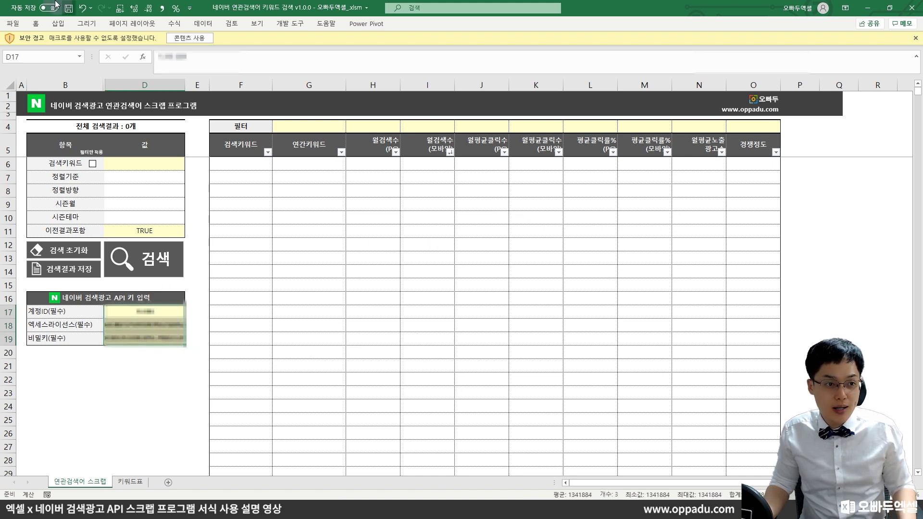
left_click(40, 27)
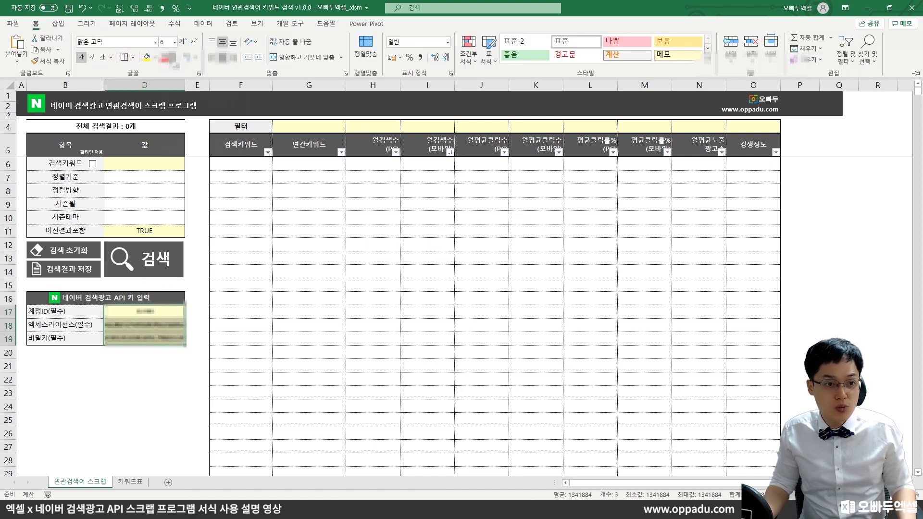
left_click(173, 58)
left_click(191, 190)
left_click(219, 300)
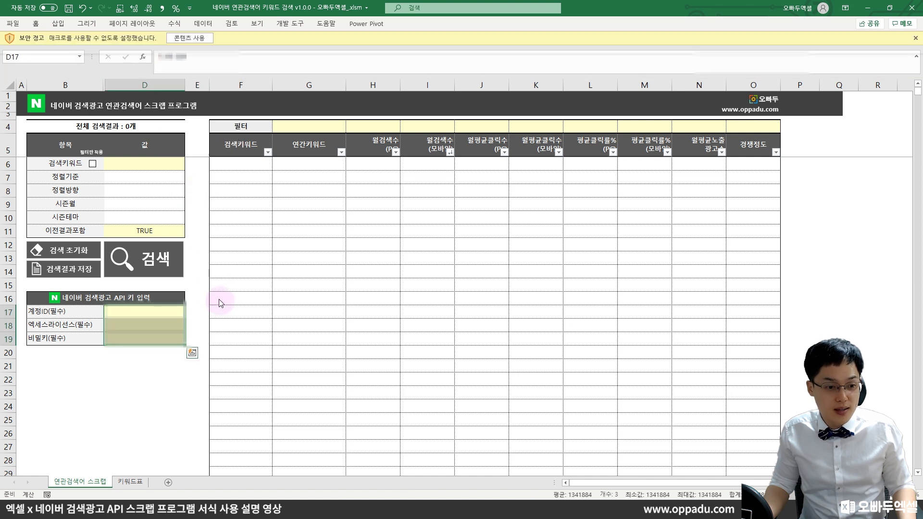
left_click(220, 287)
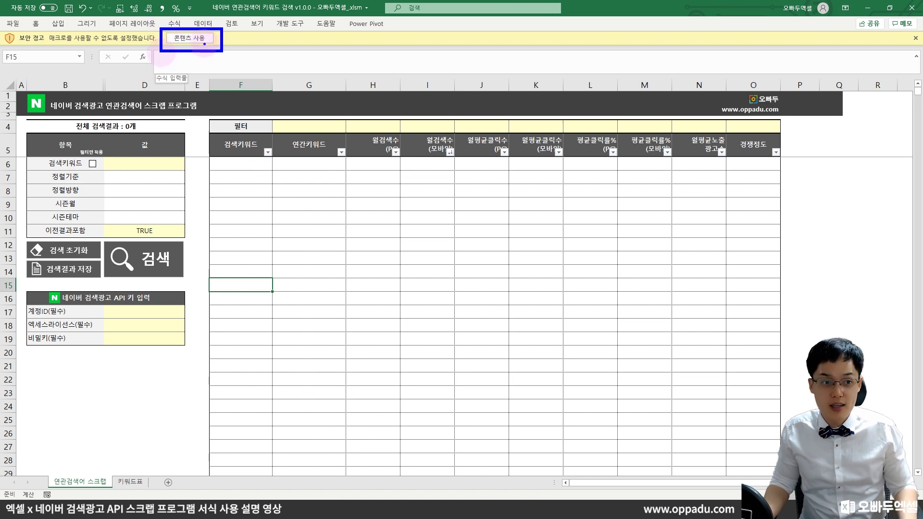
Step: Enable the workbook's blocked macro content and run a related-keyword search with 구찌 as the 검색키워드 in D6
left_click(204, 38)
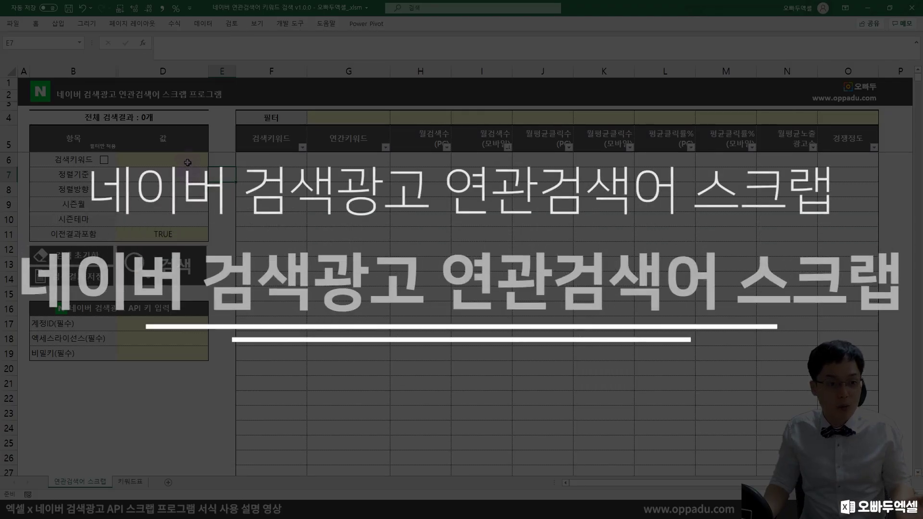
left_click(188, 158)
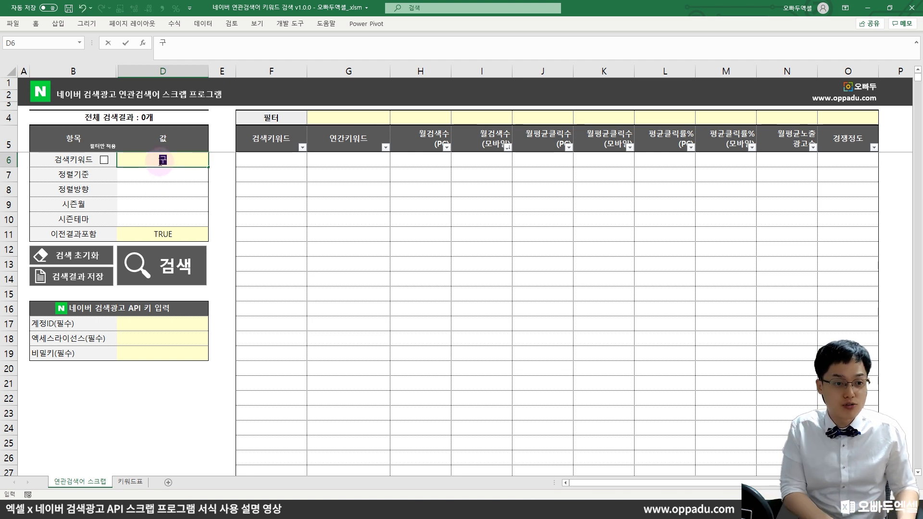
key("Return")
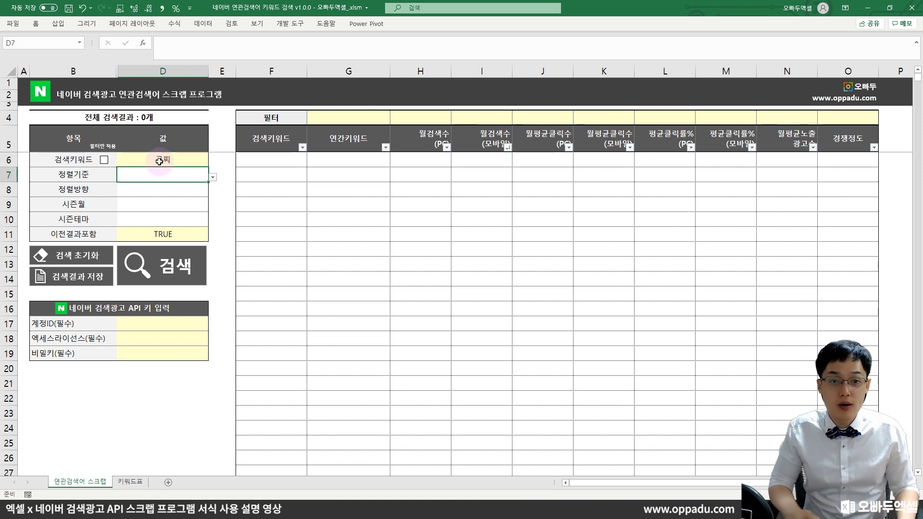
left_click(166, 257)
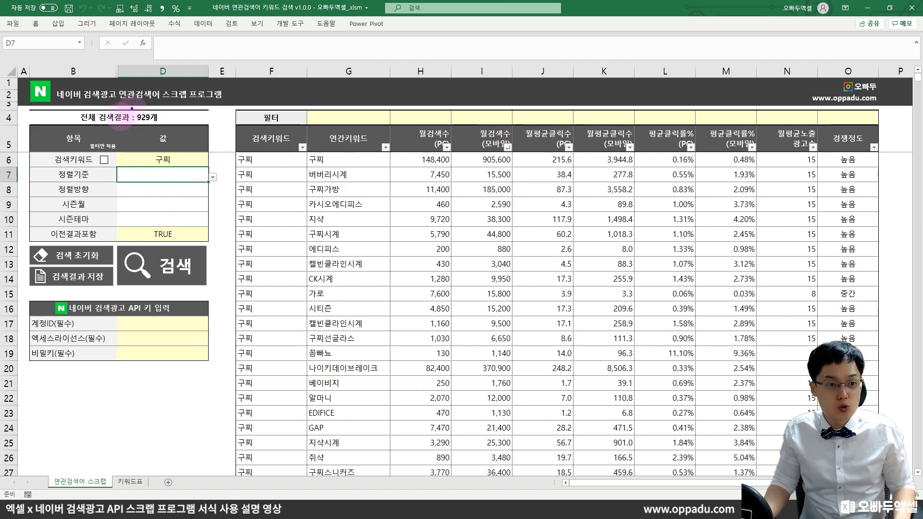
left_click_drag(131, 108, 150, 120)
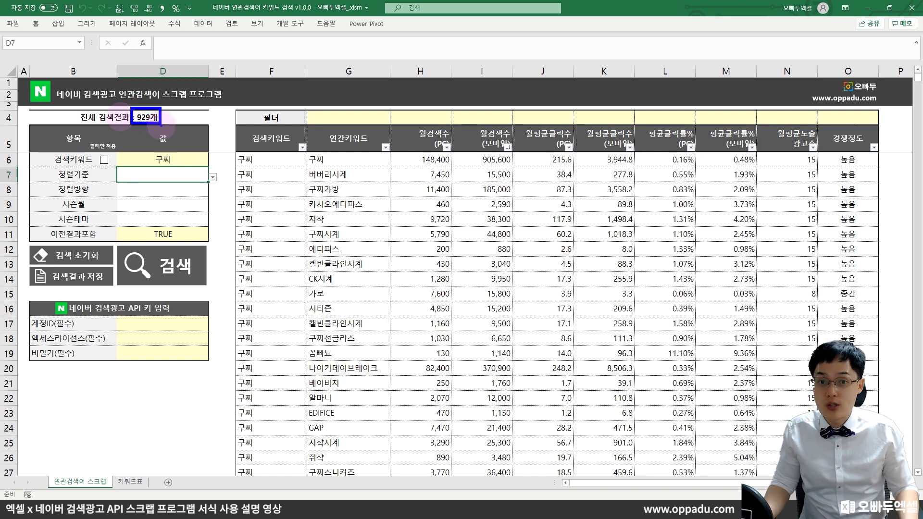
key("Escape")
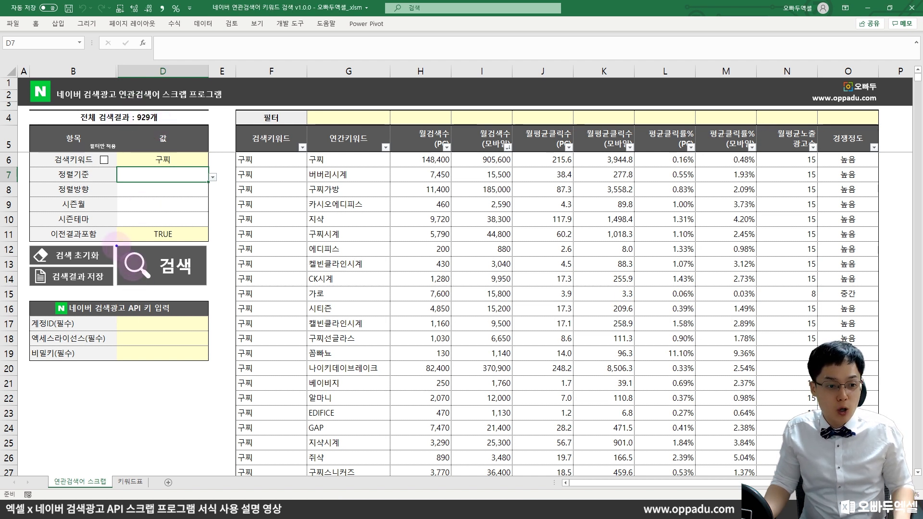
mouse_move(115, 244)
left_mouse_down()
mouse_move(149, 272)
mouse_move(214, 288)
left_mouse_up()
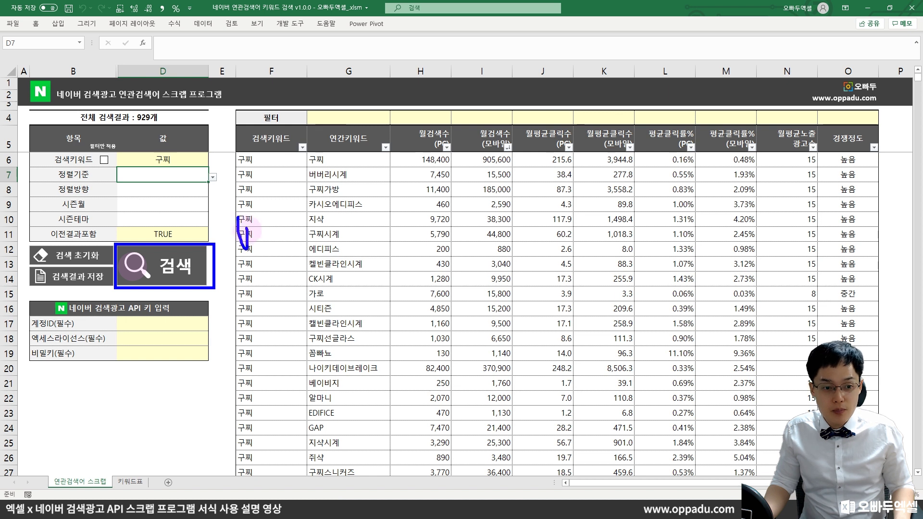
mouse_move(249, 232)
left_mouse_down()
mouse_move(269, 260)
mouse_move(288, 212)
mouse_move(299, 266)
left_mouse_up()
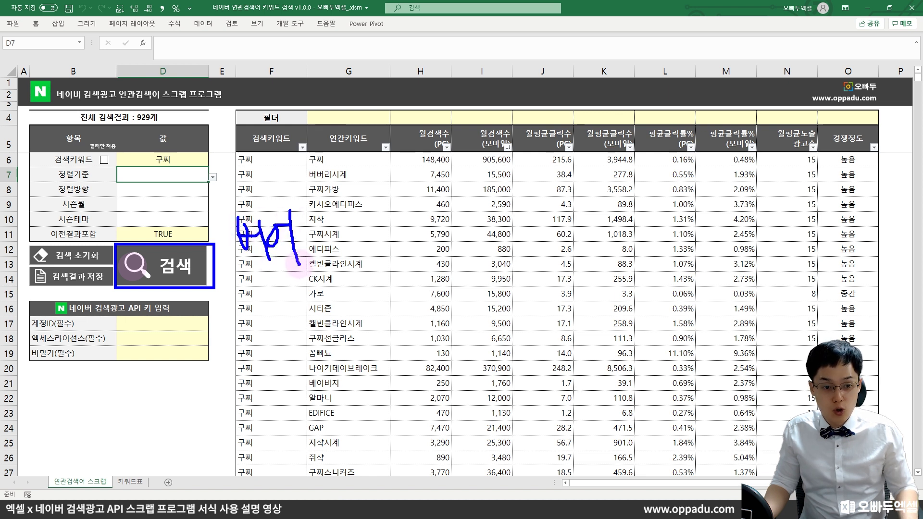
key("Escape")
Step: Check the workbook calculation mode in Excel's formula options and accept the settings
left_click(14, 23)
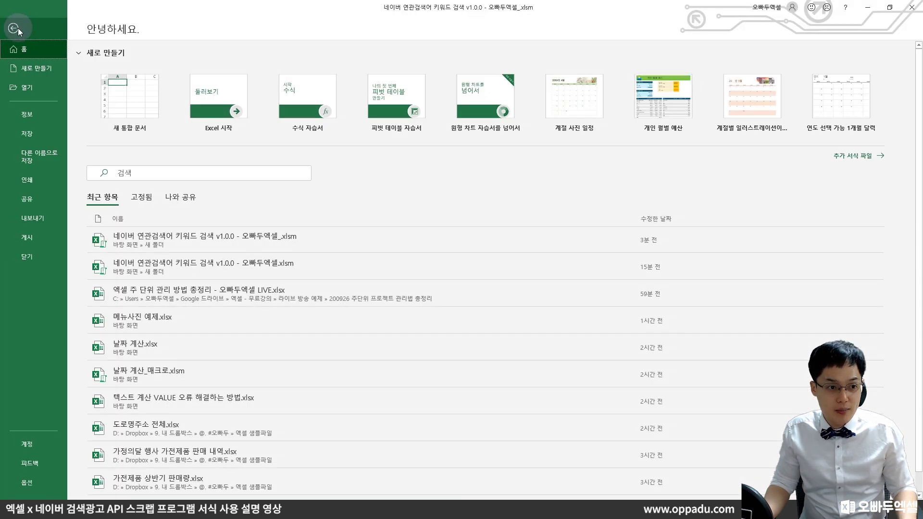
left_click(27, 482)
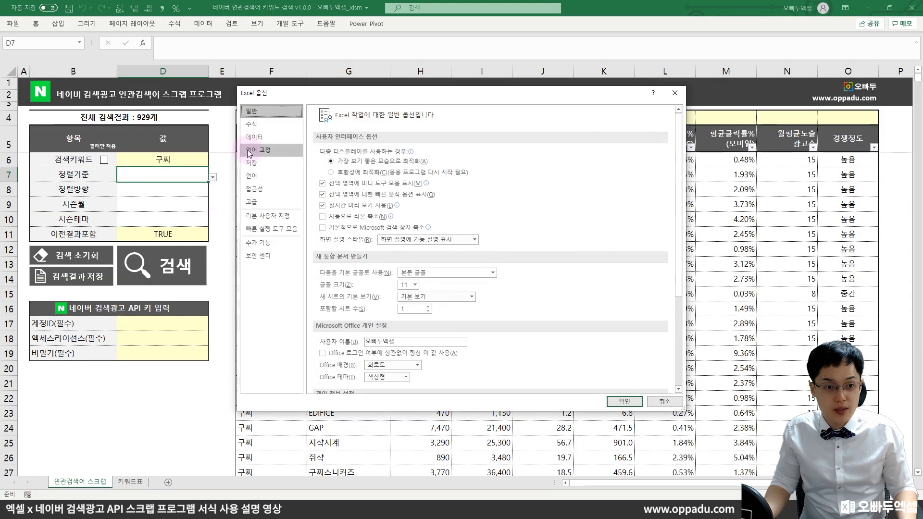
left_click(251, 124)
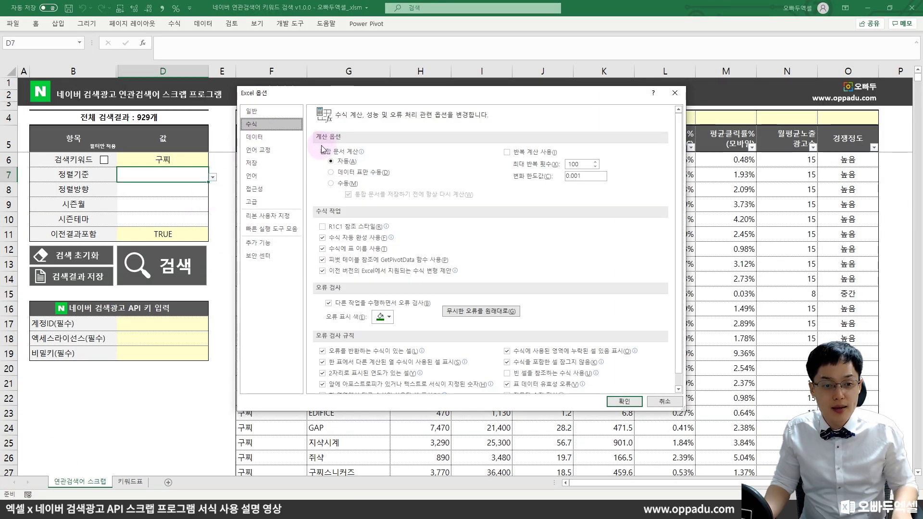
mouse_move(313, 143)
left_mouse_down()
mouse_move(376, 168)
mouse_move(371, 146)
left_mouse_up()
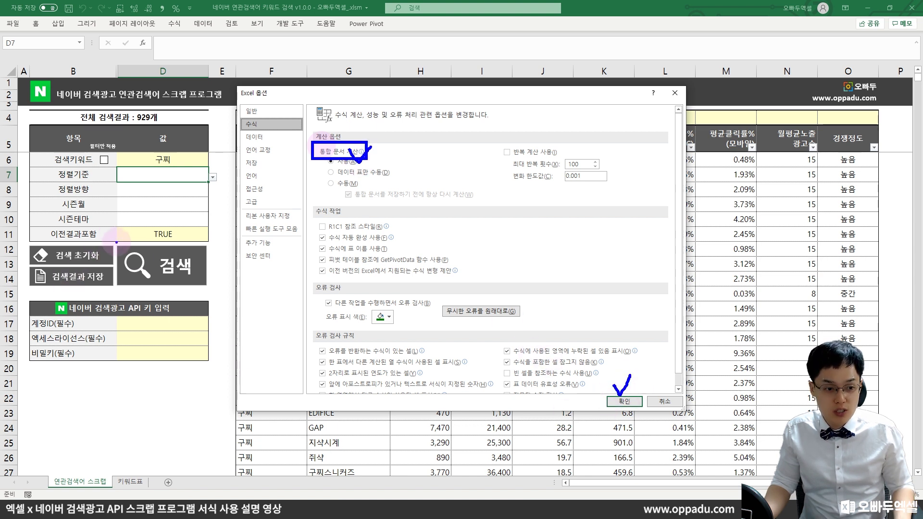
left_click_drag(117, 243, 193, 285)
mouse_move(878, 169)
left_mouse_down()
mouse_move(882, 149)
mouse_move(880, 176)
left_mouse_up()
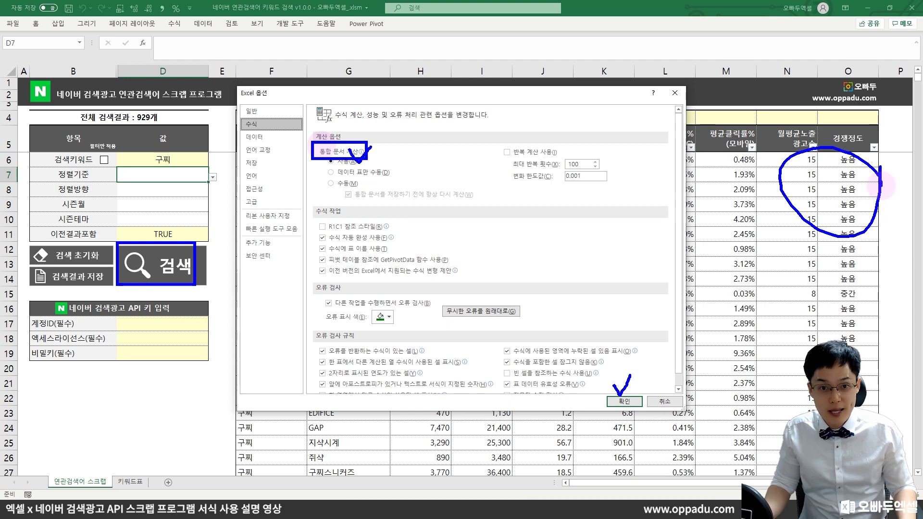
left_click(624, 401)
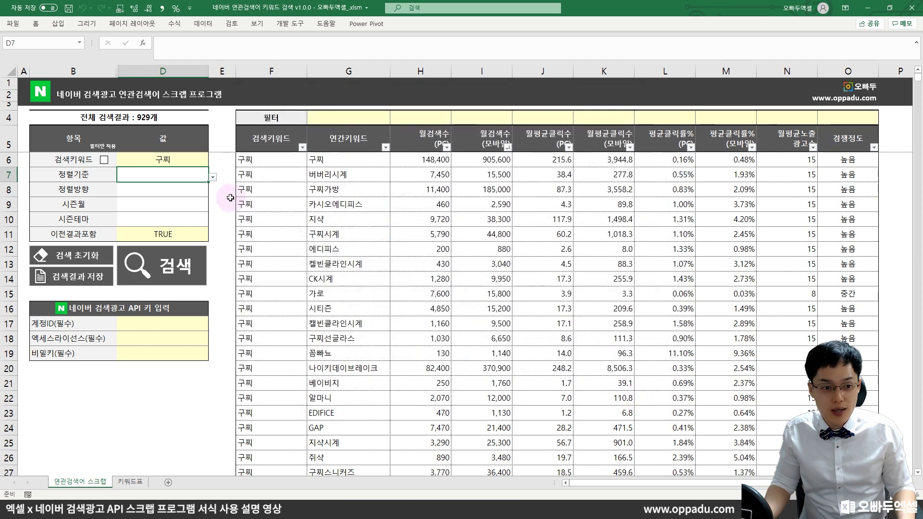
Step: Choose TRUE for the 이전결과포함 setting in cell D11 so previous search results are kept
left_click_drag(250, 159, 367, 233)
left_click(355, 288)
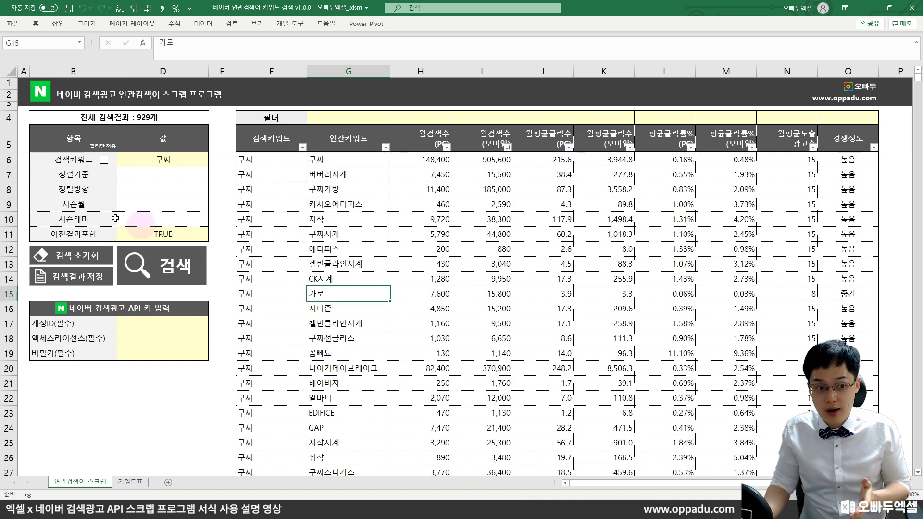
left_click(140, 232)
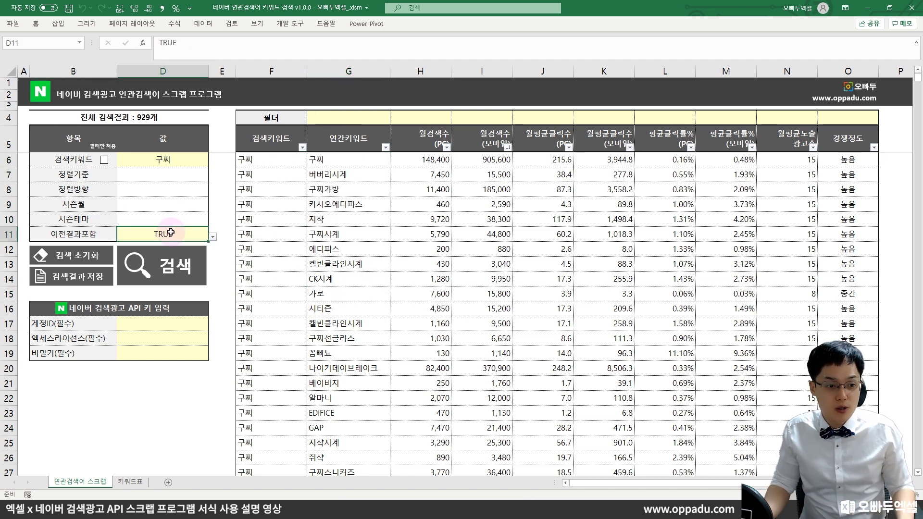
left_click(213, 237)
left_click(174, 246)
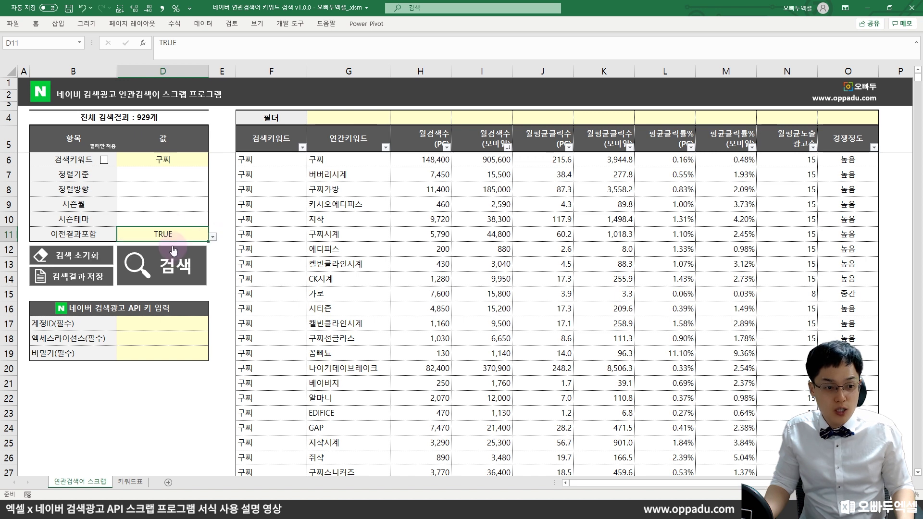
Step: Replace the 검색키워드 in D6 with 샤넬 and run the related-keyword search
left_click(176, 162)
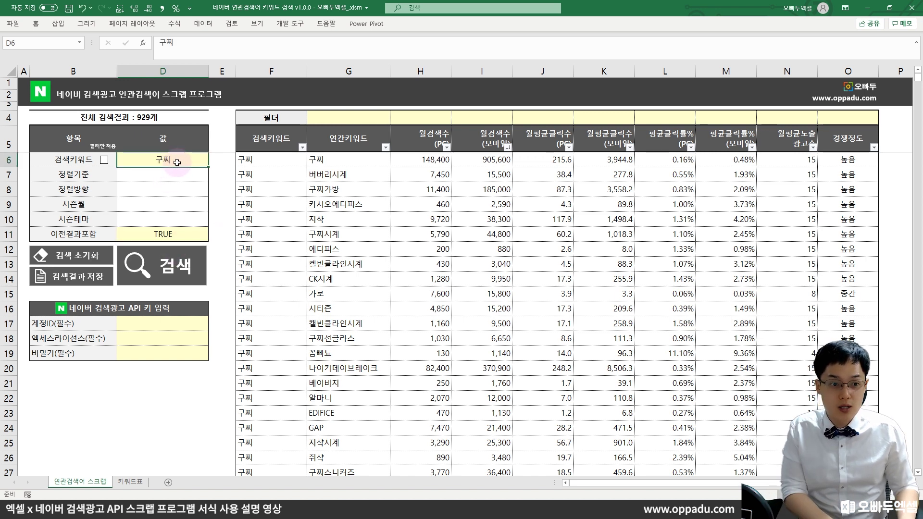
key("Return")
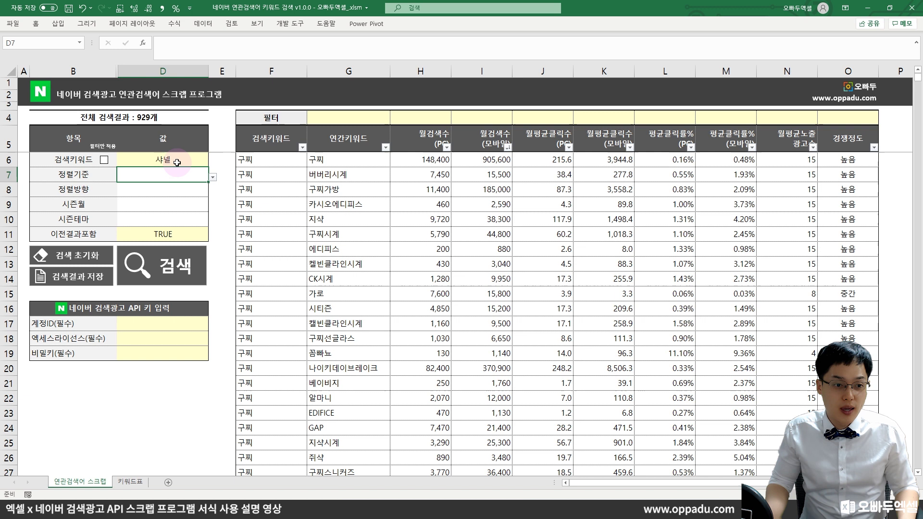
left_click(166, 264)
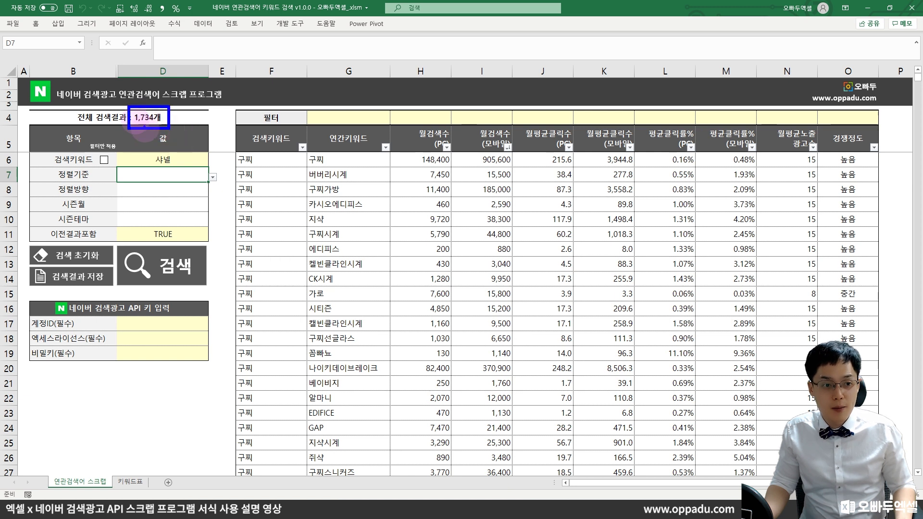
Step: Enter 루이비똥 as the 검색키워드 in D6 and run the related-keyword search
left_click(188, 163)
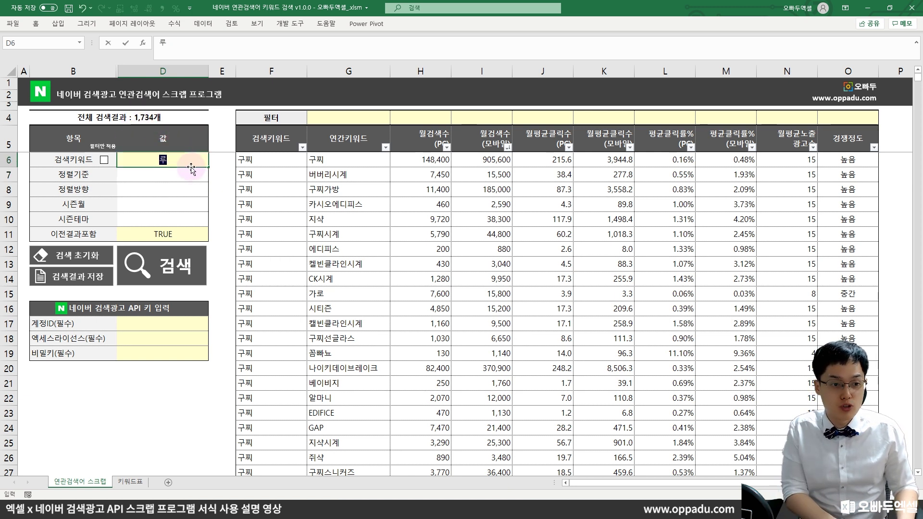
type("루이비똥")
key("Return")
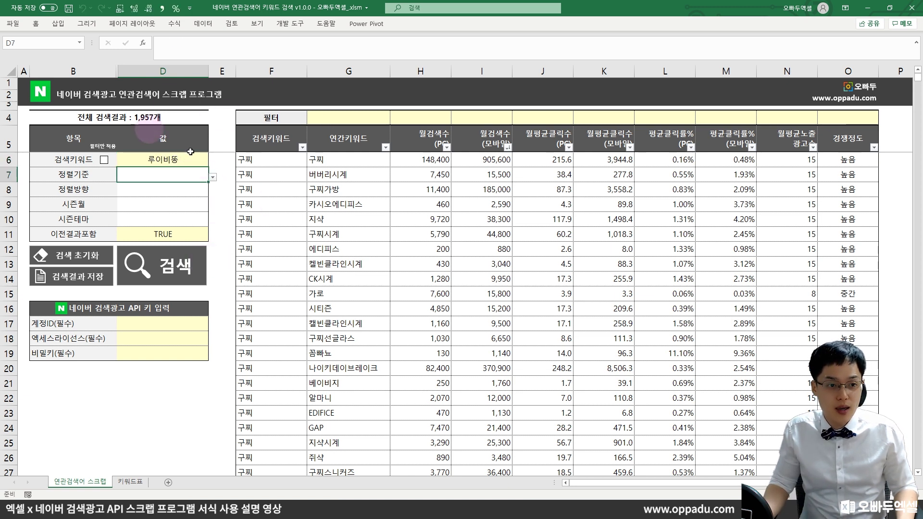
left_click_drag(129, 105, 163, 125)
key("Escape")
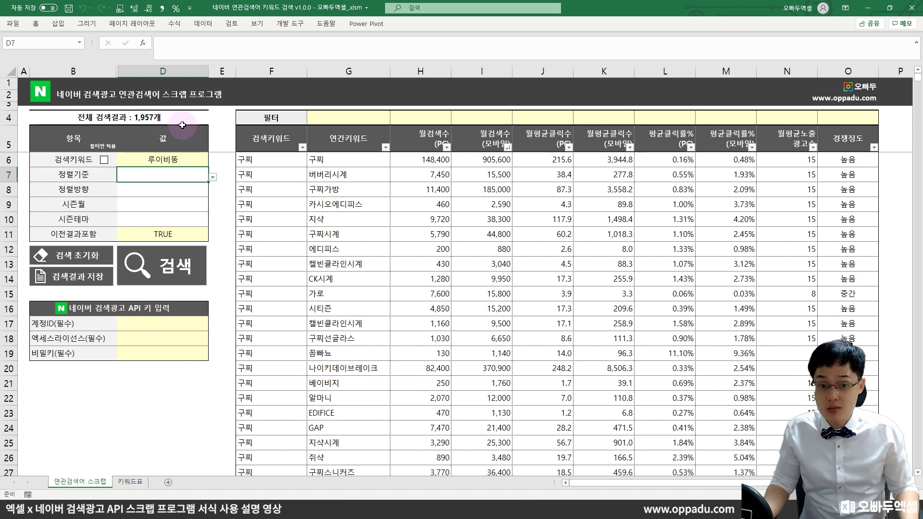
Step: Sort the results table in descending order by 월검색수(모바일), by 월검색수(PC), and by 월평균클릭수(PC) in turn
left_click(507, 146)
left_click(484, 167)
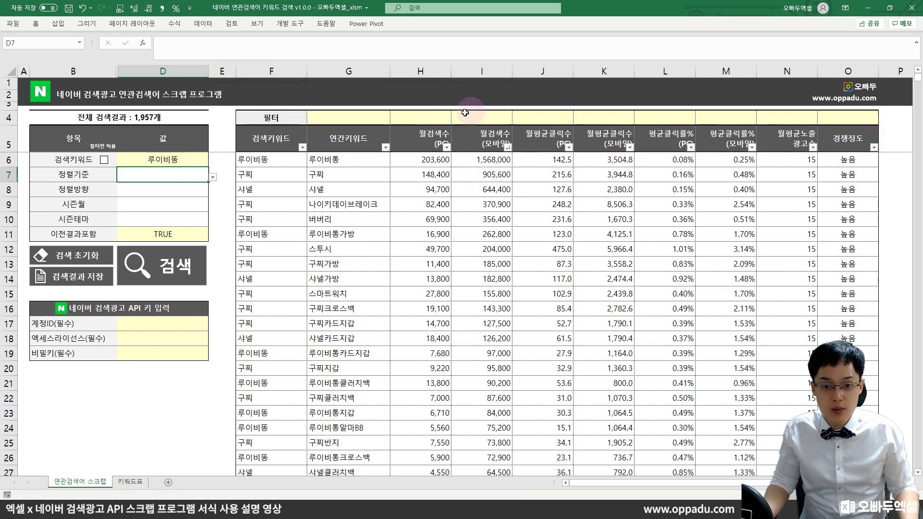
left_click(447, 147)
left_click(423, 166)
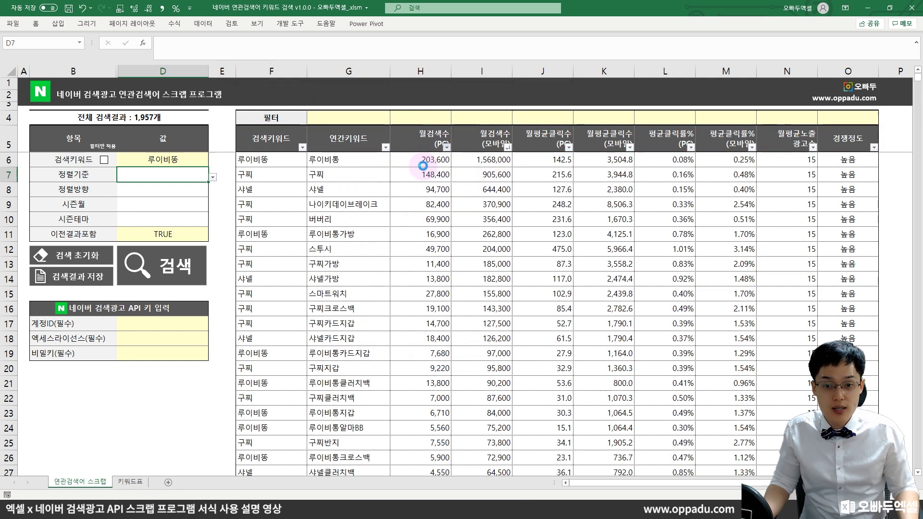
left_click(569, 147)
left_click(543, 167)
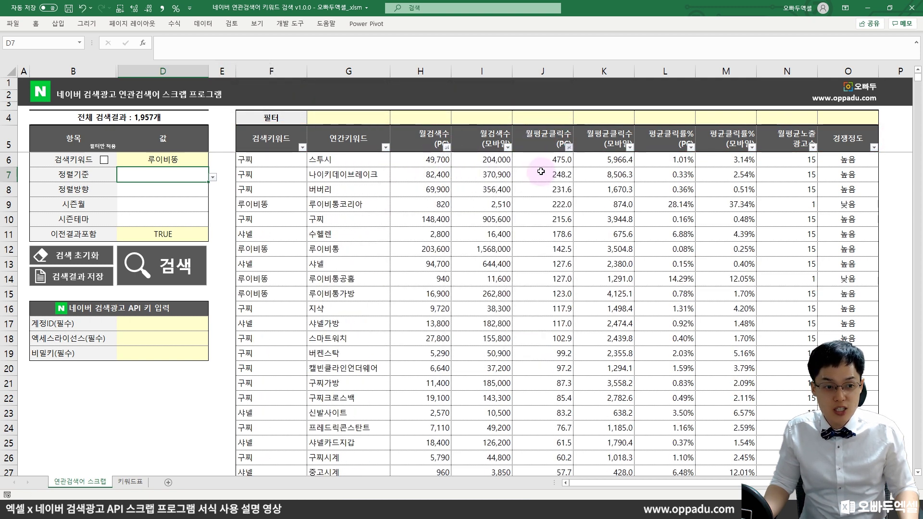
Step: Search related keywords for CK with 정렬기준 set to 월검색수(PC) and 정렬방향 set to 내림차순
left_click(194, 159)
type("CK")
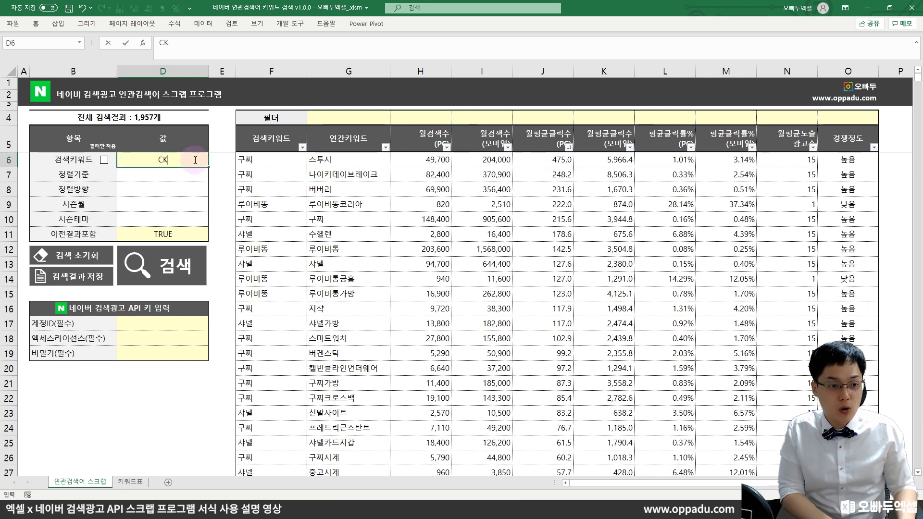
key("Return")
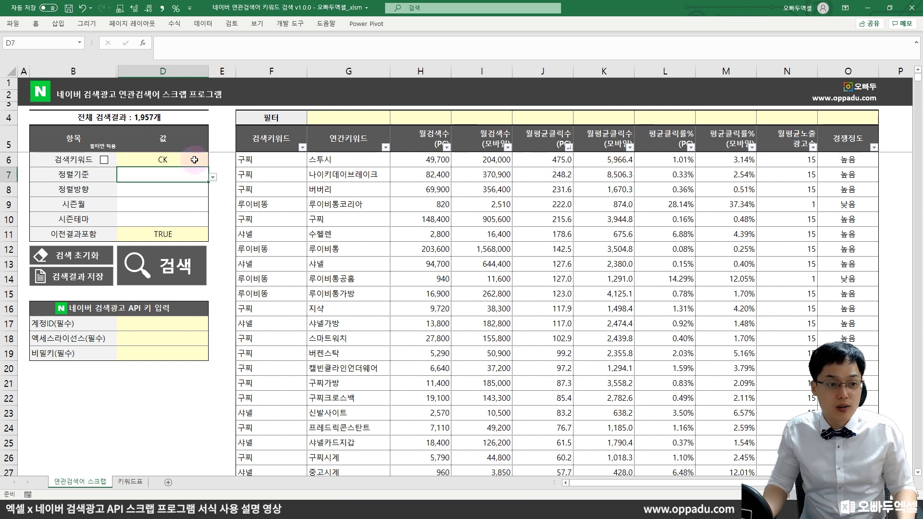
left_click(212, 179)
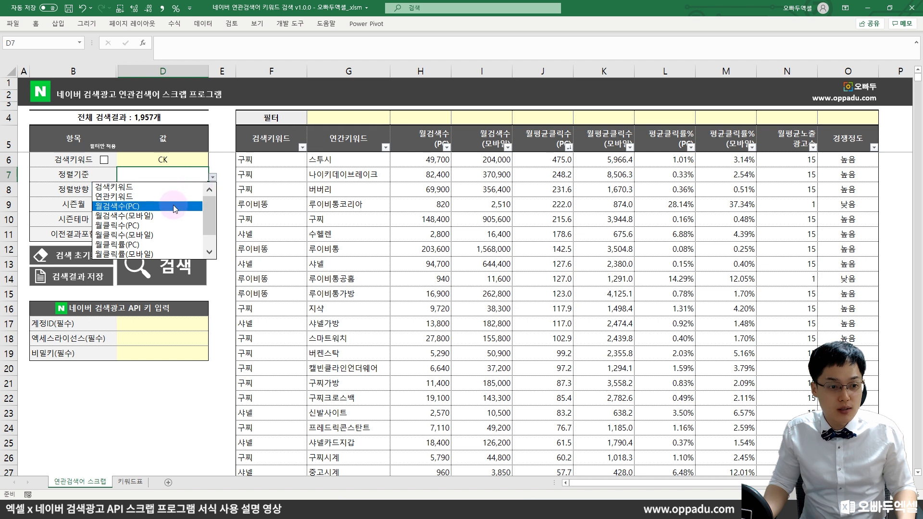
left_click(178, 207)
left_click(205, 195)
left_click(213, 193)
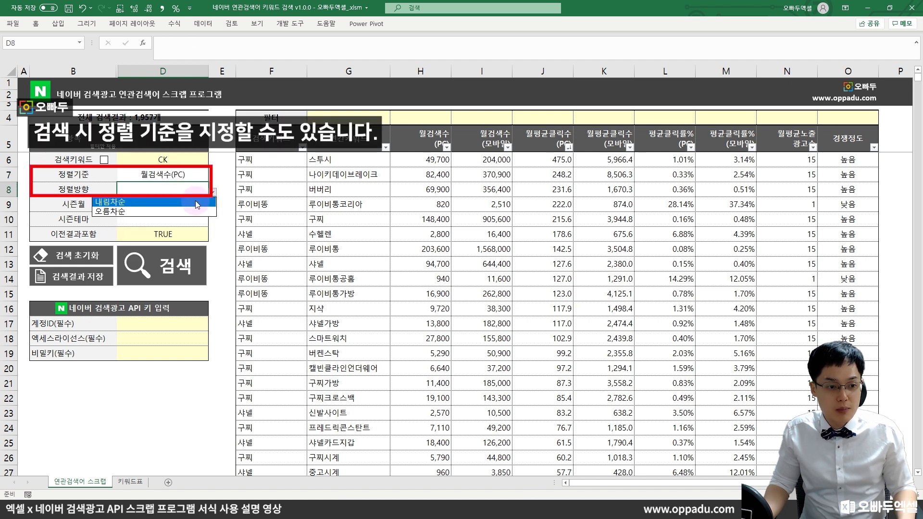
left_click(198, 203)
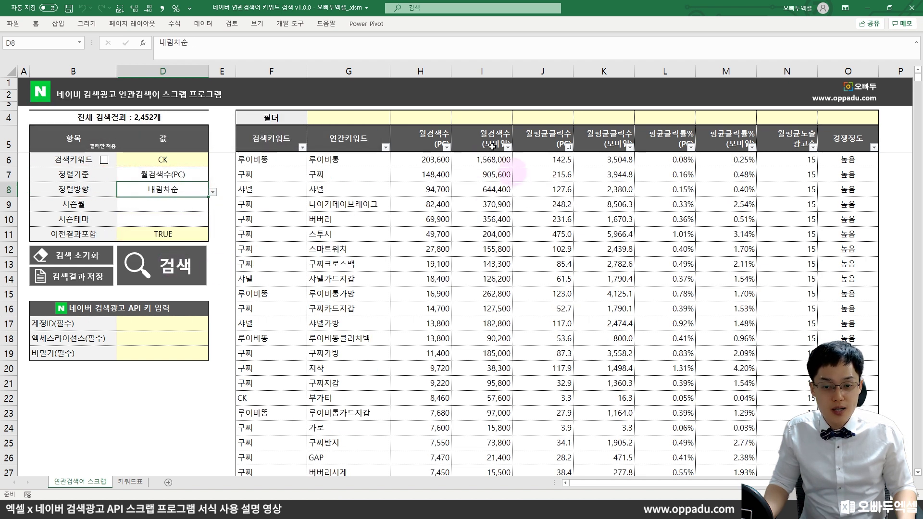
Step: Try to run the CK keyword search again and decline adding the duplicate search records
left_click(163, 159)
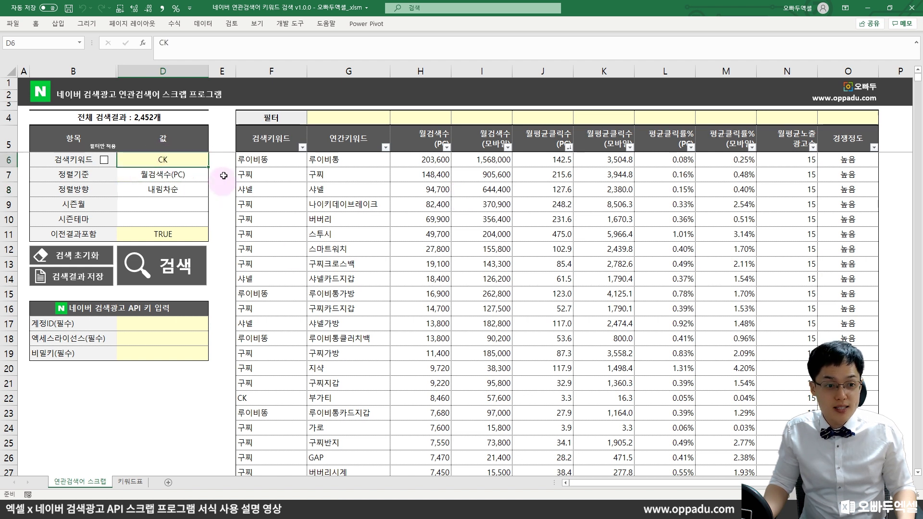
left_click_drag(277, 401, 625, 398)
left_click(625, 398)
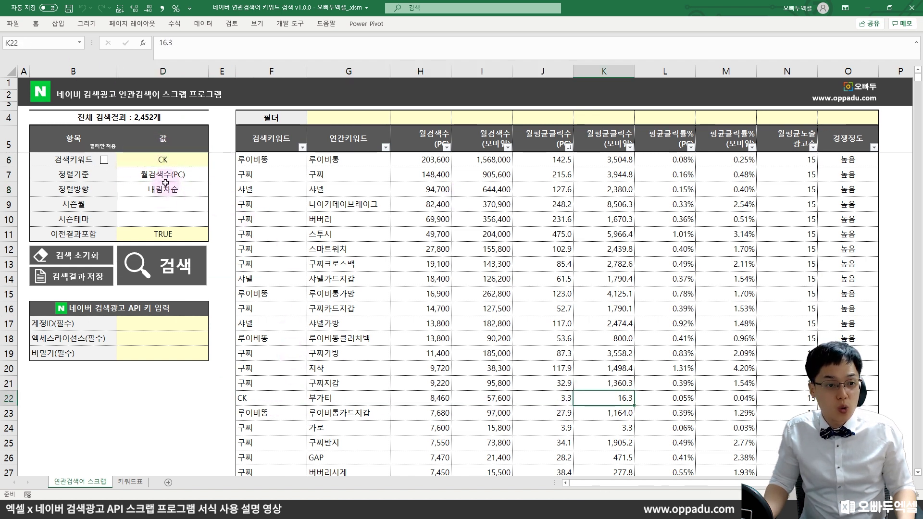
left_click(186, 264)
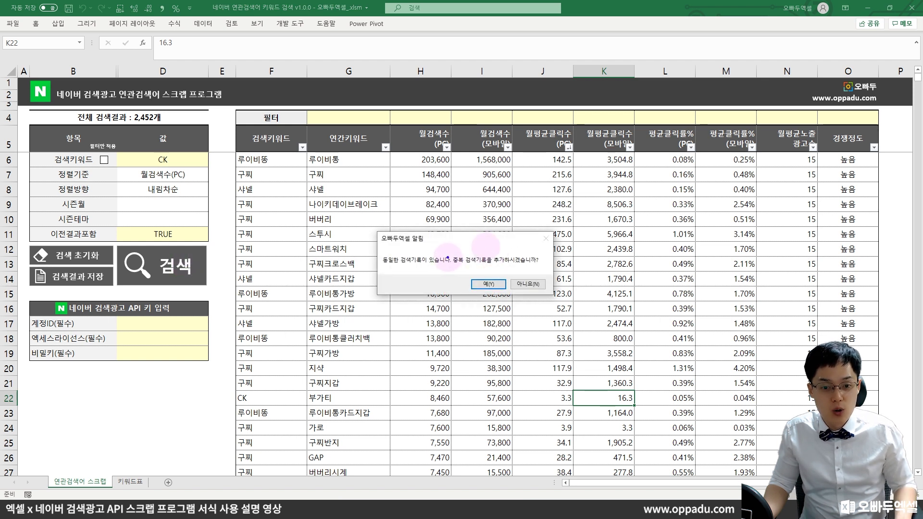
left_click_drag(448, 253, 524, 265)
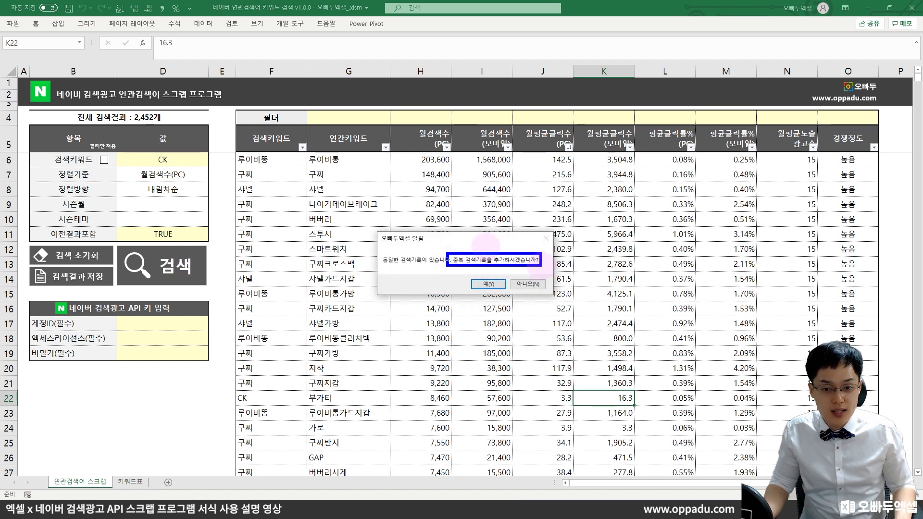
left_click_drag(499, 232, 510, 257)
key("Escape")
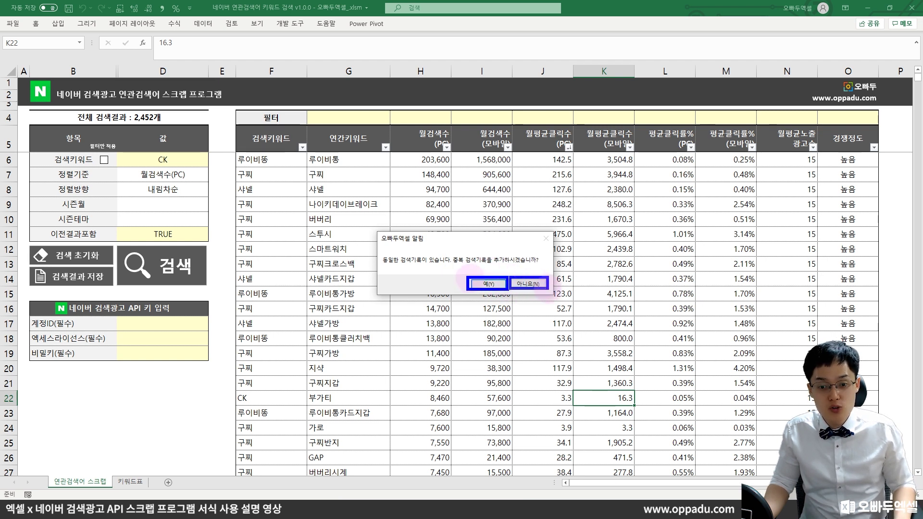
left_click(524, 285)
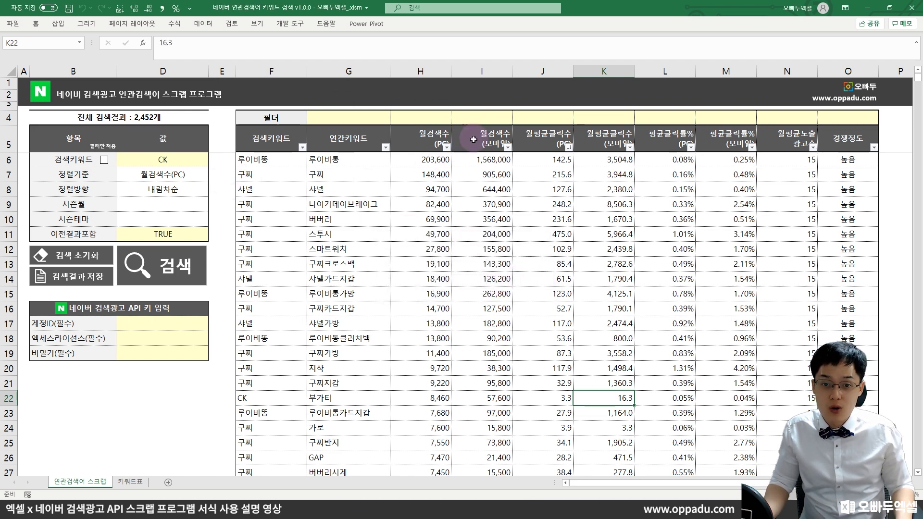
Step: Sort the results table by 월검색수(모바일) in descending order and look through the sorted keywords
left_click(462, 118)
scroll(473, 211, "down", 3)
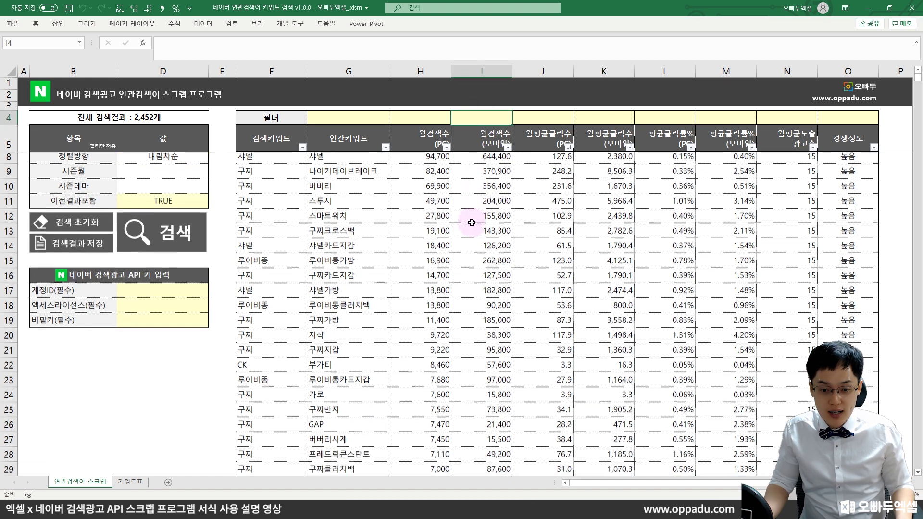
scroll(474, 212, "up", 3)
left_click(504, 147)
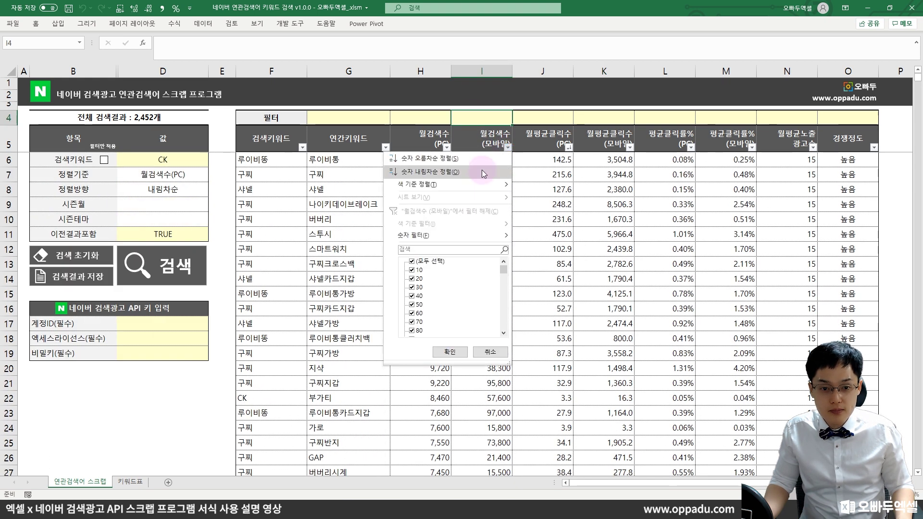
left_click(482, 171)
scroll(463, 236, "down", 4)
scroll(462, 237, "down", 13)
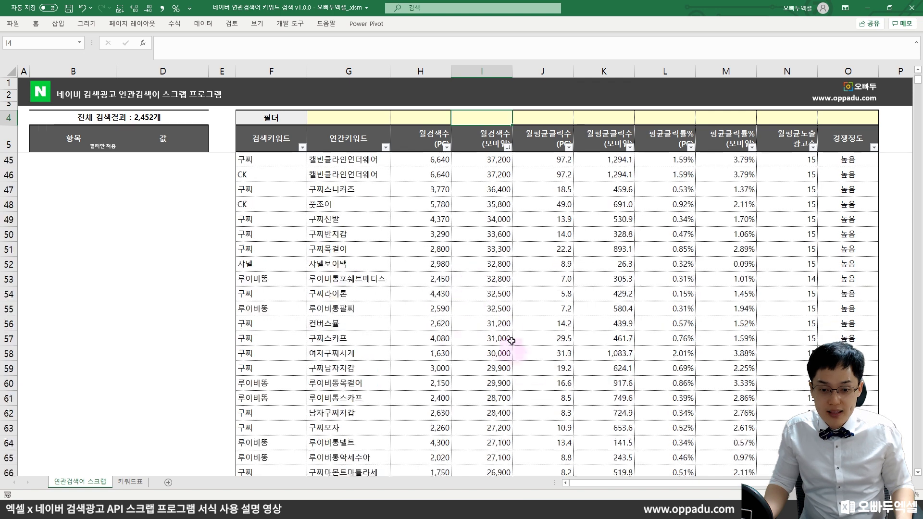
Step: Enter the filter conditions >10000 for 월검색수(모바일) and 50 for 월평균클릭수(PC) above the results table
scroll(496, 348, "up", 11)
scroll(495, 347, "up", 6)
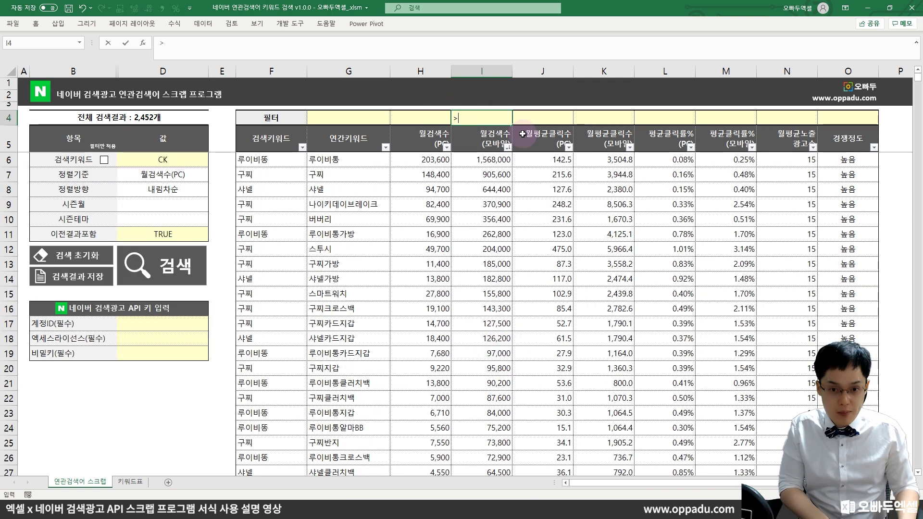
key("Return")
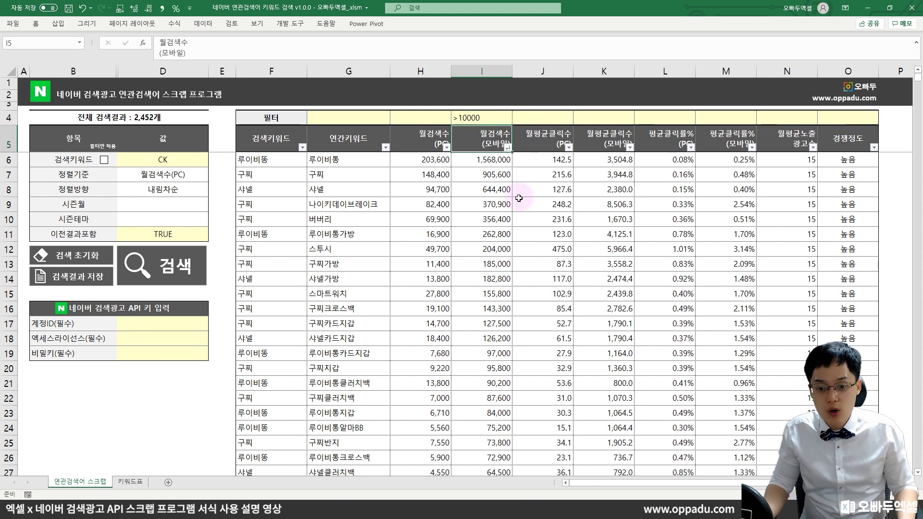
scroll(553, 298, "down", 3)
scroll(554, 336, "up", 3)
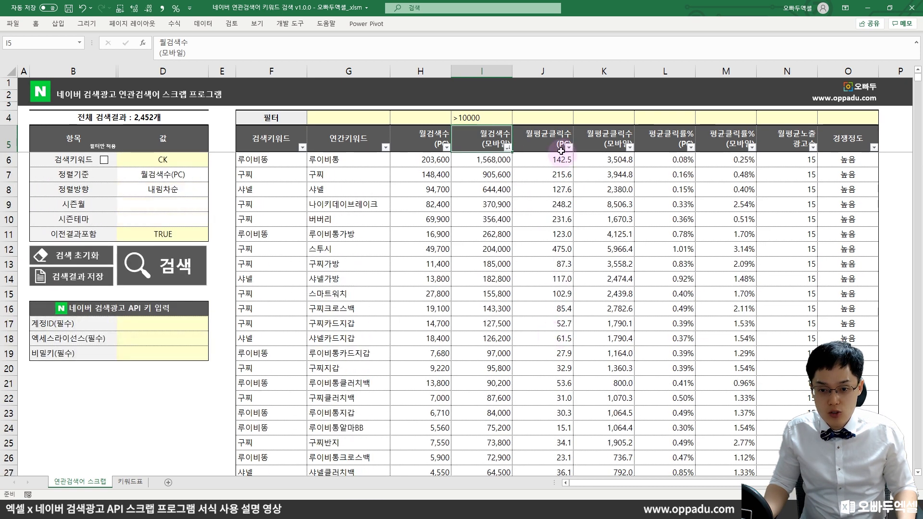
left_click(549, 119)
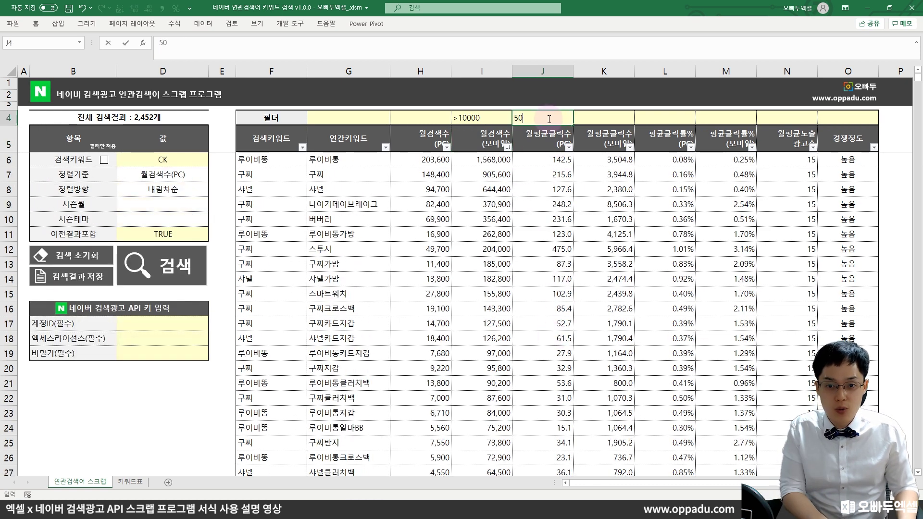
key("Return")
left_click_drag(548, 118, 493, 120)
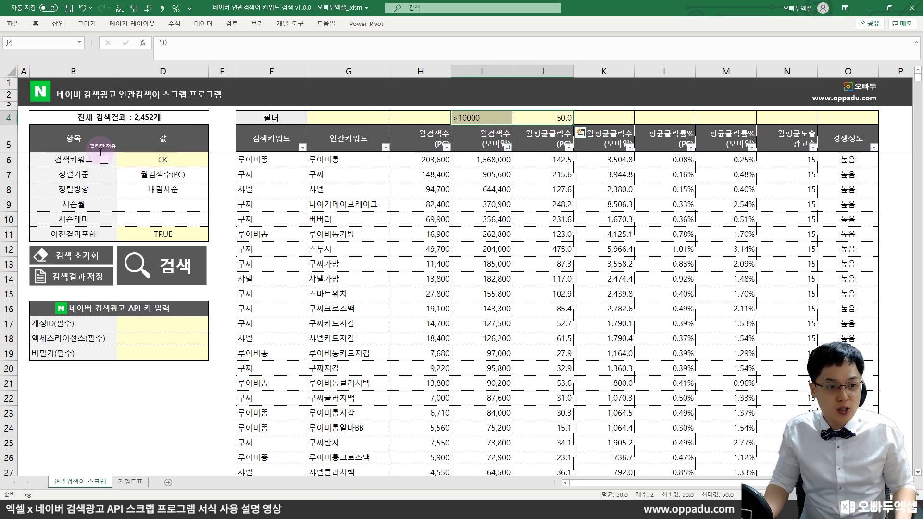
Step: Turn on 필터만 적용 and try to apply the entered filter conditions to the collected results
left_click(103, 161)
left_click(180, 161)
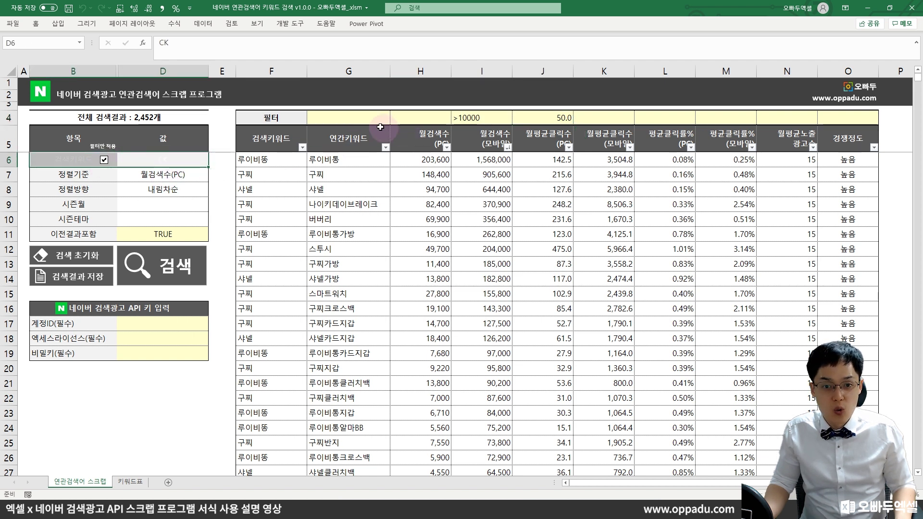
left_click_drag(358, 118, 593, 111)
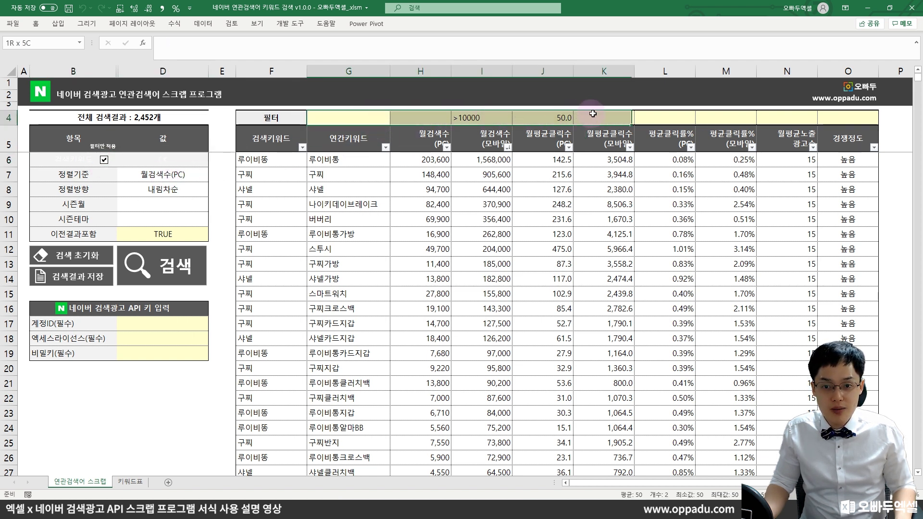
left_click(707, 119)
left_click(176, 279)
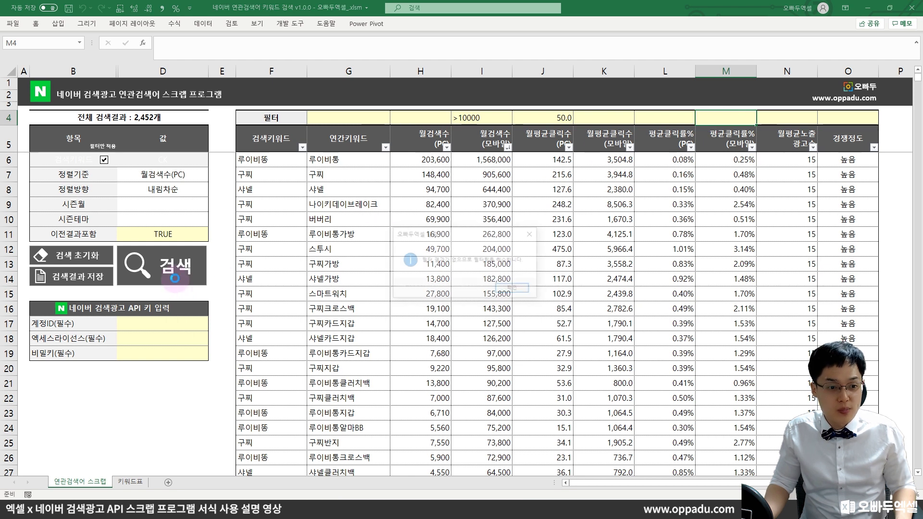
left_click(512, 290)
left_click(404, 262)
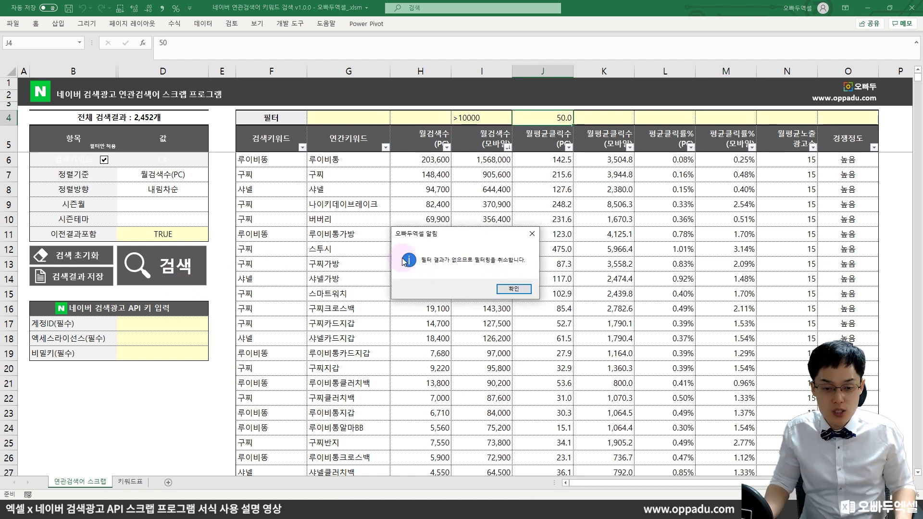
left_click(512, 289)
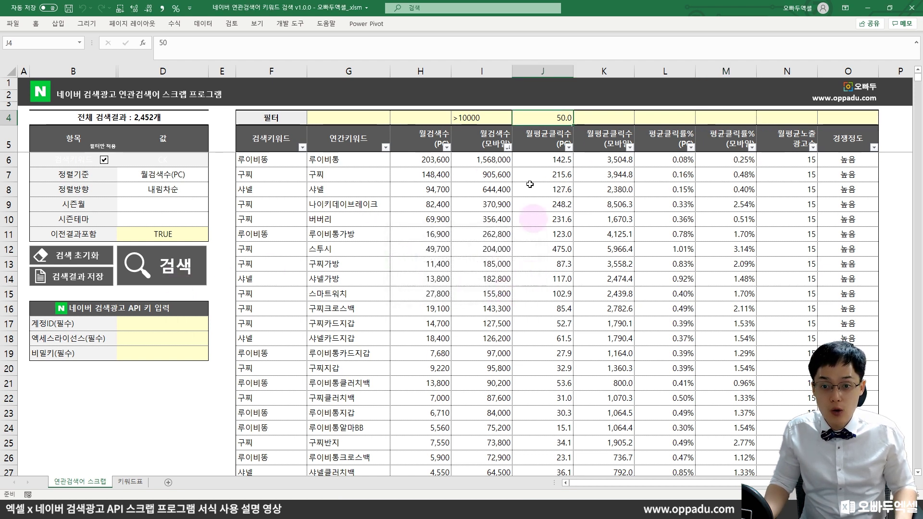
Step: Change the 월평균클릭수(PC) filter condition to >50 and apply the filters to the results
left_click(550, 114)
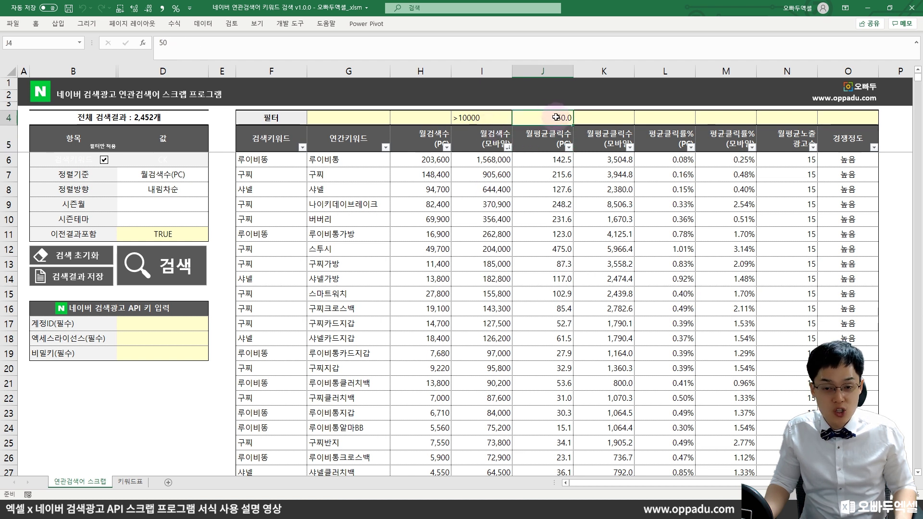
double_click(556, 118)
type(">")
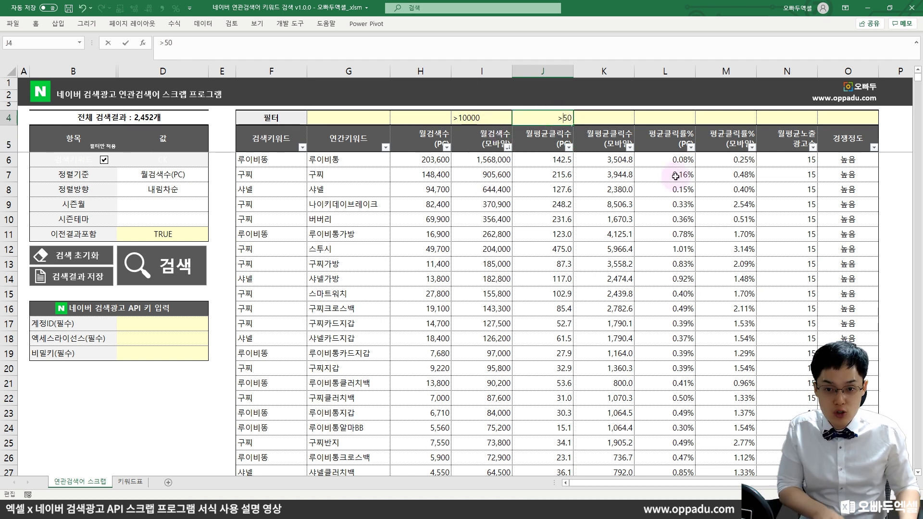
key("Return")
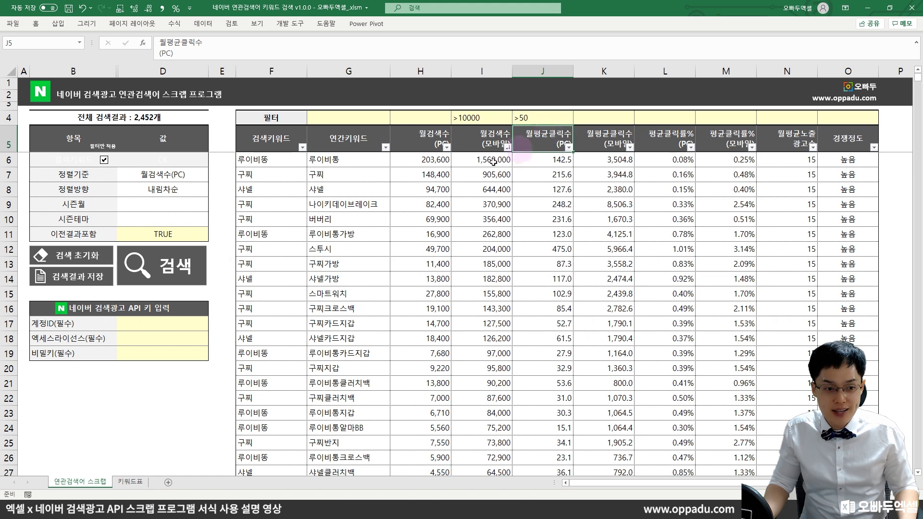
Step: Examine the 월검색수(모바일) and 월평균클릭수(PC) values of the filtered keywords down to the last row
scroll(502, 240, "down", 1)
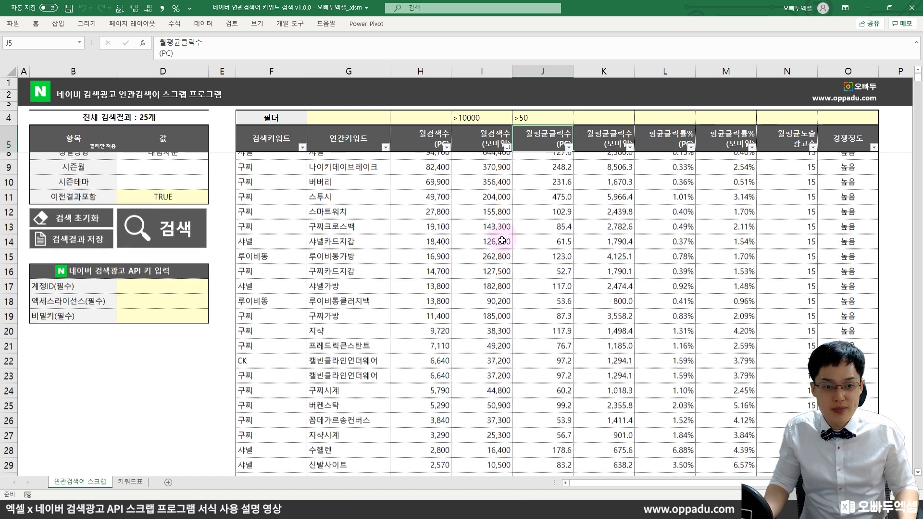
scroll(502, 240, "up", 1)
left_click(486, 164)
scroll(487, 163, "down", 2)
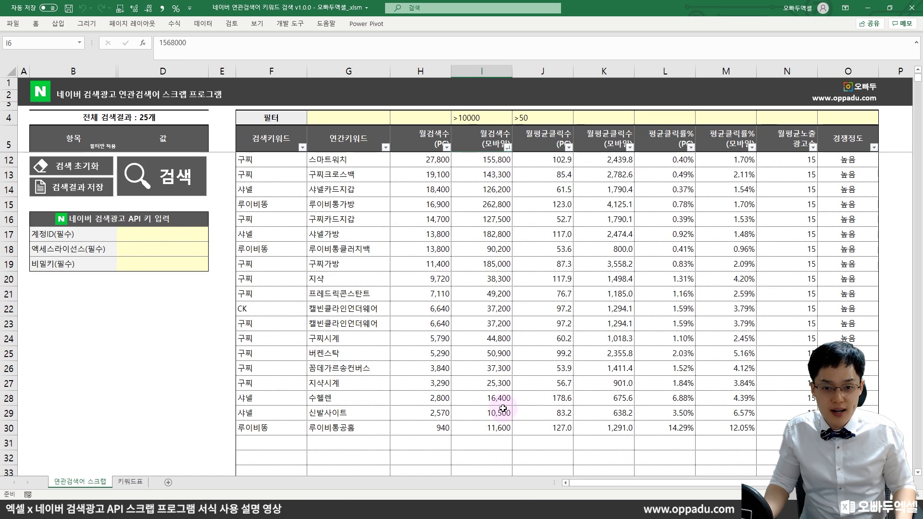
scroll(502, 409, "up", 2)
left_click(547, 160)
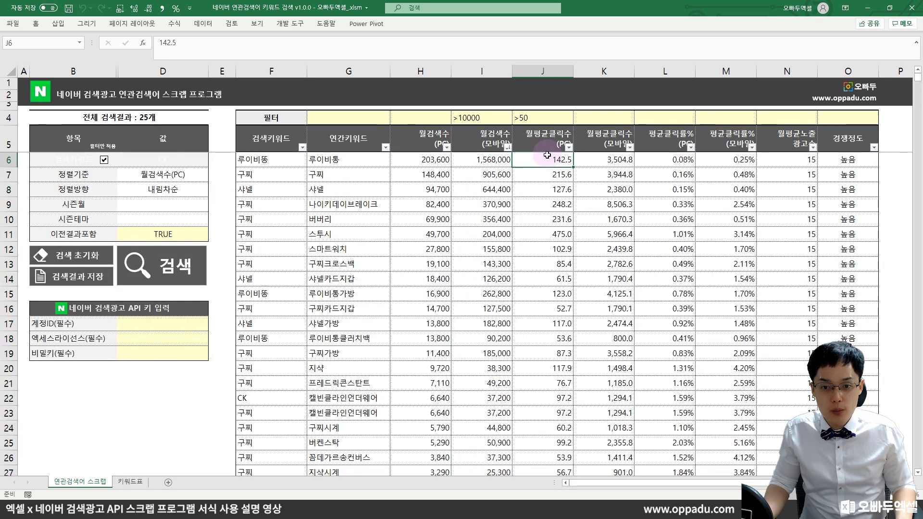
scroll(550, 288, "down", 3)
left_click(556, 397, "shift")
scroll(556, 385, "up", 3)
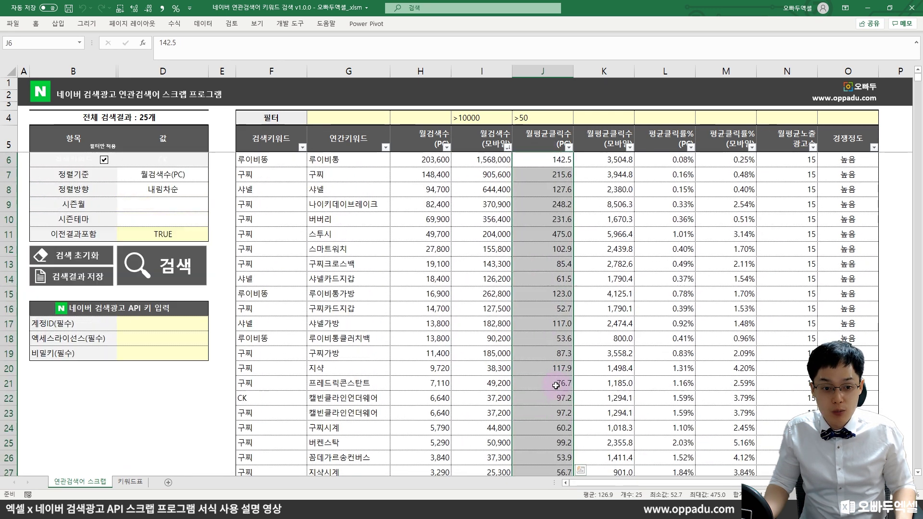
left_click(482, 279)
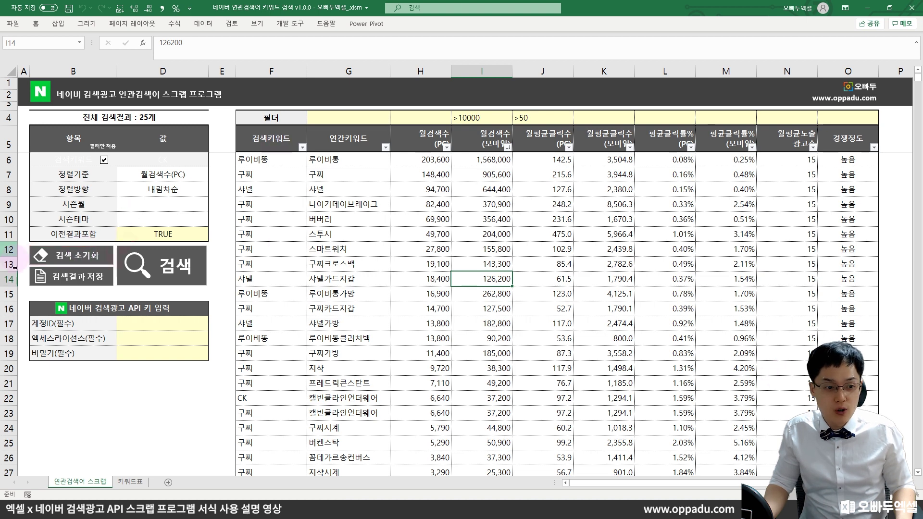
Step: Save the filtered results as a separate workbook, check its file in the 새 폴더 folder and return to the template
left_click(87, 281)
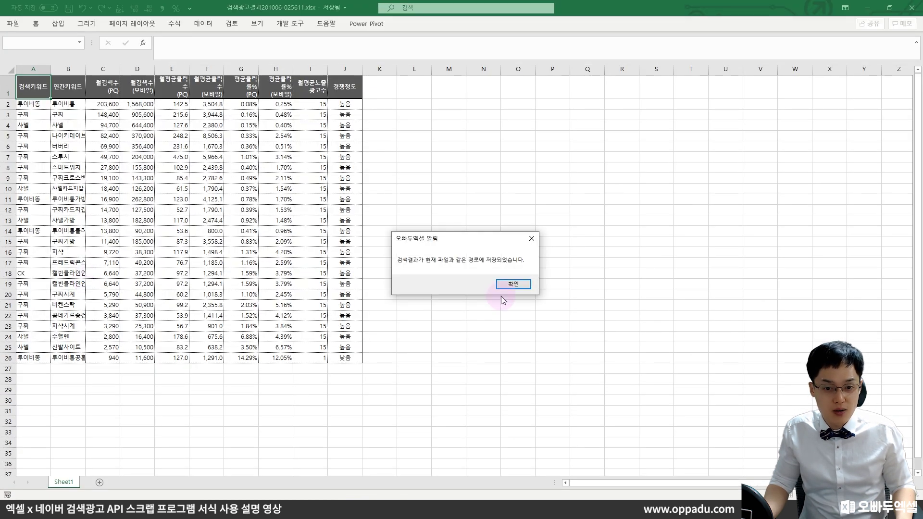
left_click(510, 285)
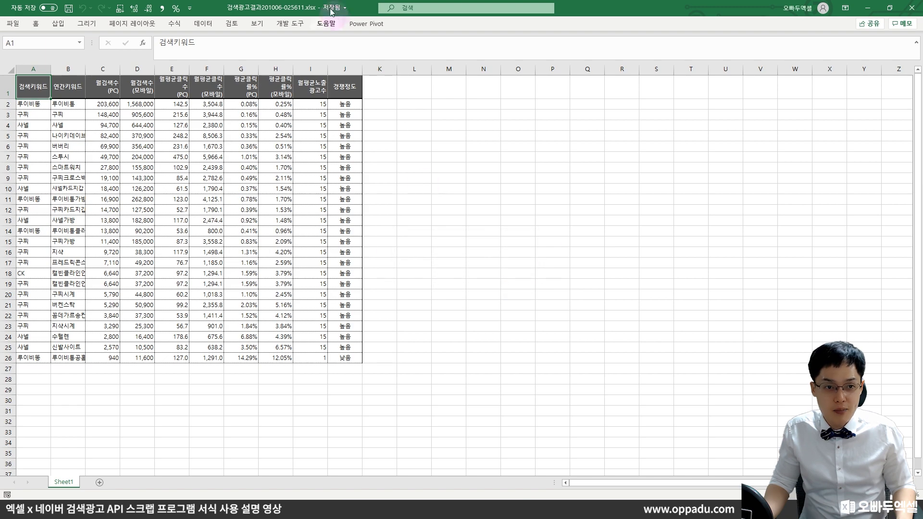
double_click(332, 8)
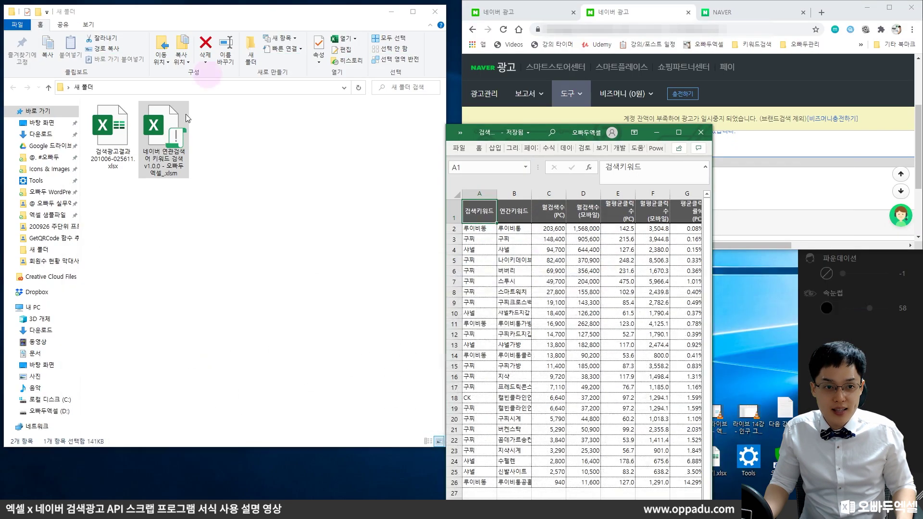
left_click(111, 137)
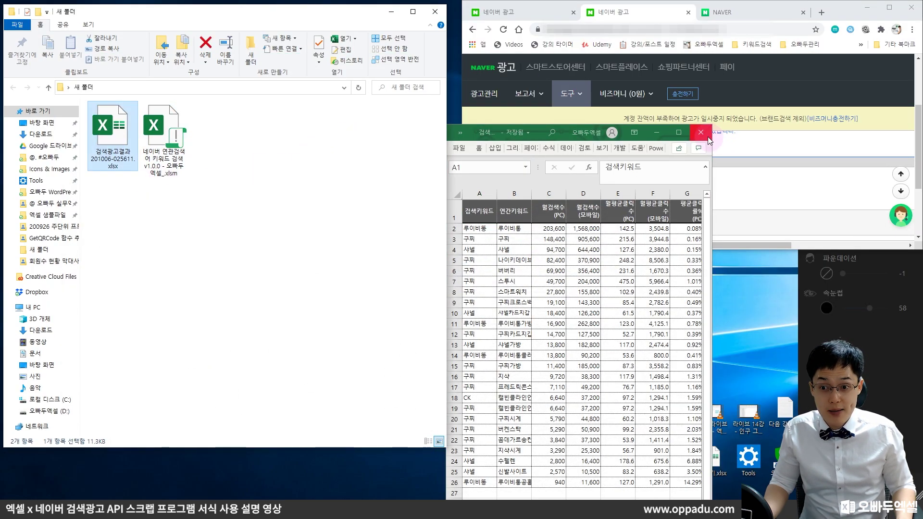
key("alt+Tab")
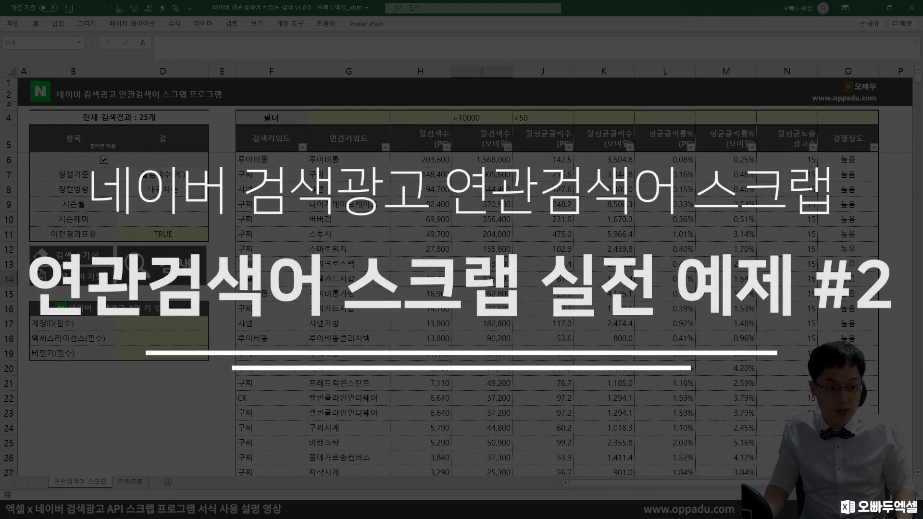
Step: Clear the results with 필터만 적용 turned off and enter 엑셀 as the 검색키워드
left_click(104, 159)
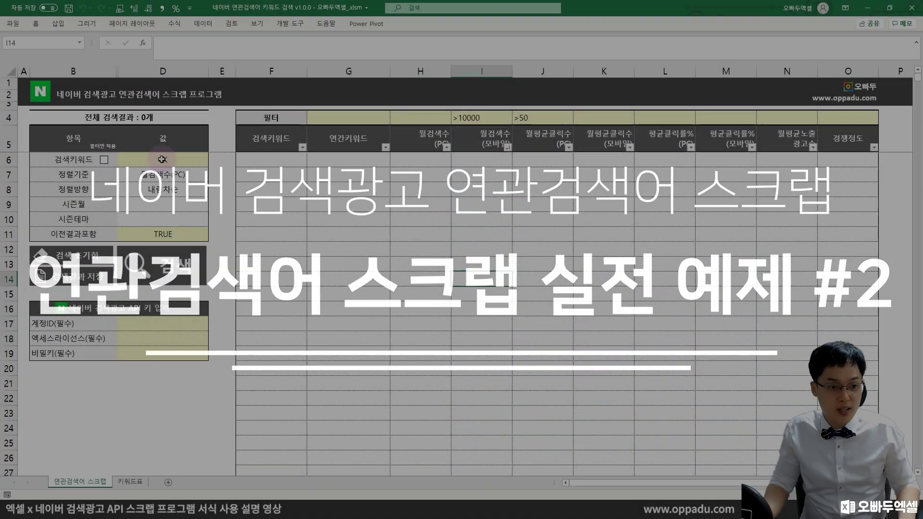
left_click(163, 160)
type("dp")
type("엑")
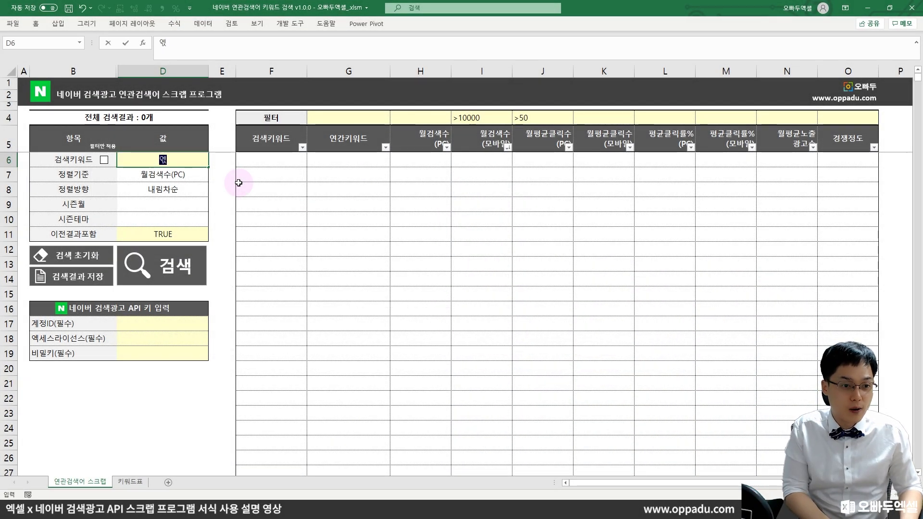
type("셀")
key("Return")
Step: Set 시즌테마 to 교육/학교, leaving 시즌월 empty
left_click(154, 205)
left_click(191, 221)
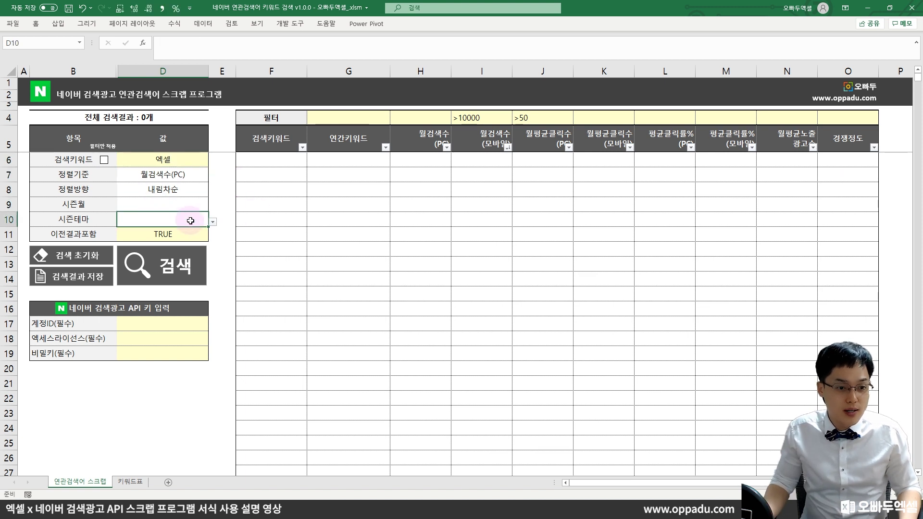
left_click(212, 222)
left_click_drag(211, 245, 211, 255)
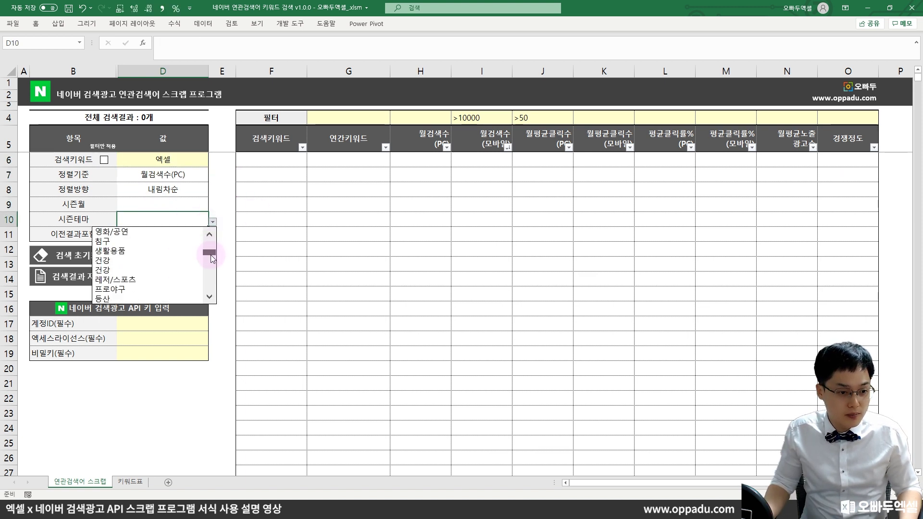
scroll(208, 257, "down", 4)
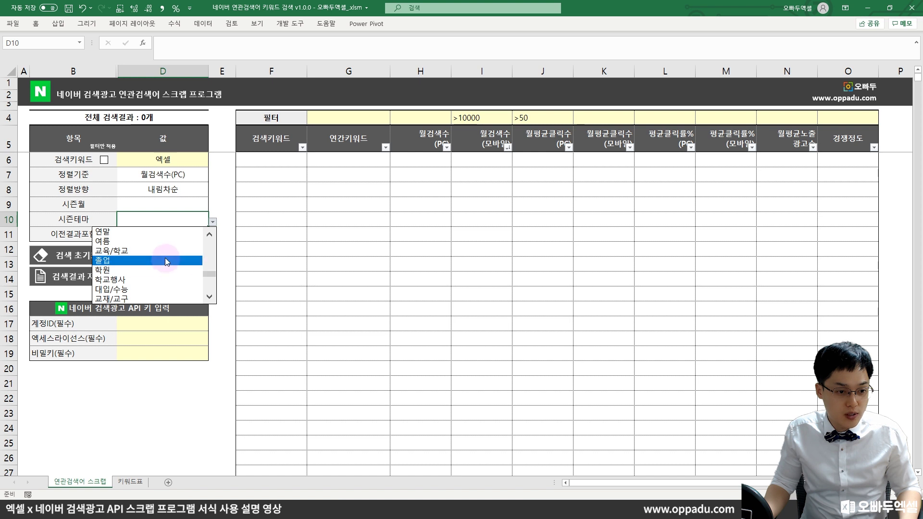
left_click(161, 251)
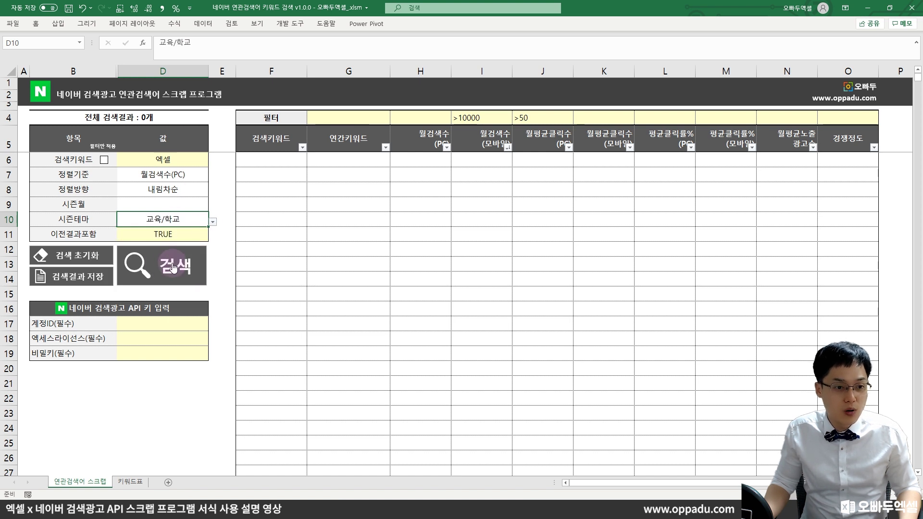
Step: Search related keywords for 엑셀 with the >10000 and >50 filter conditions in place and look over the results
left_click(172, 264)
left_click_drag(269, 160, 588, 192)
left_click(531, 246)
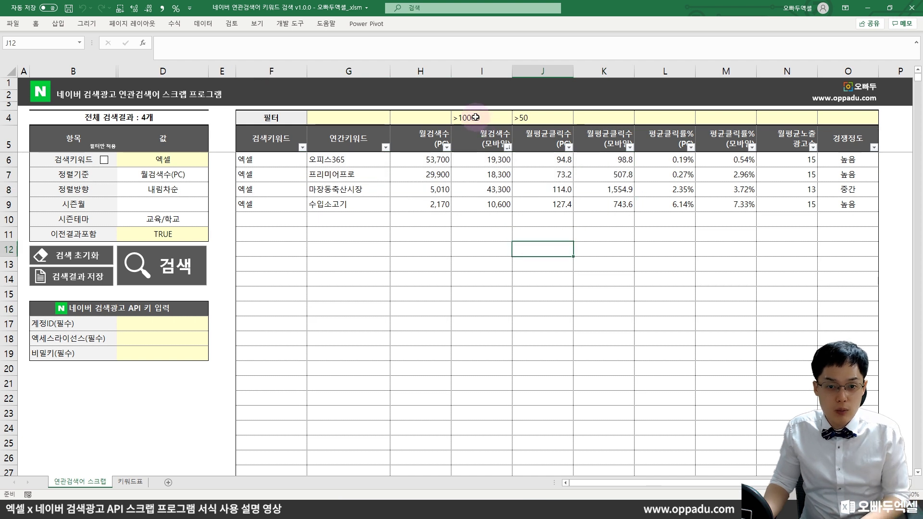
Step: Reset the search results along with the filter conditions and search related keywords for 엑셀 again
left_click_drag(474, 117, 557, 111)
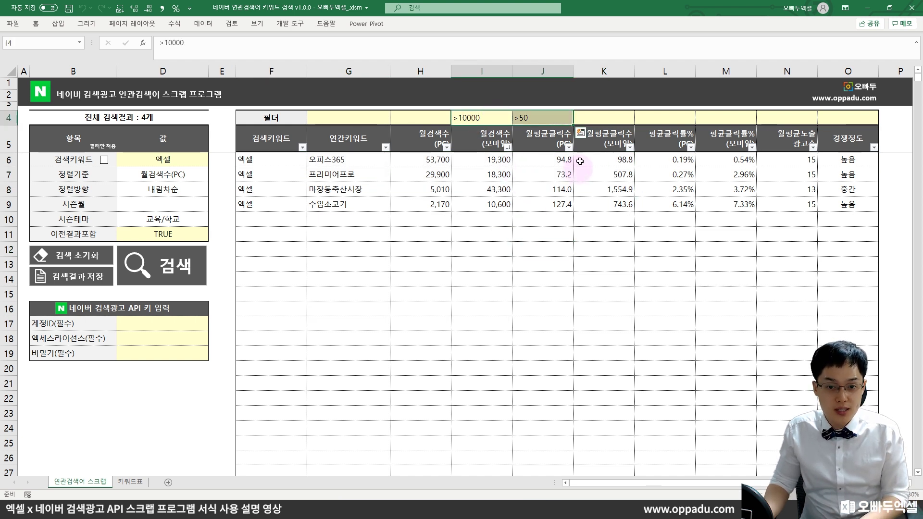
left_click(84, 258)
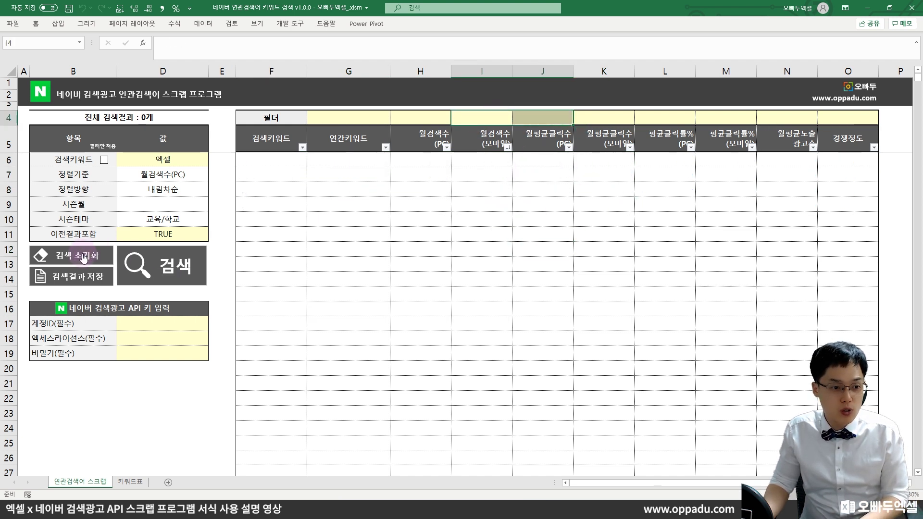
left_click(179, 268)
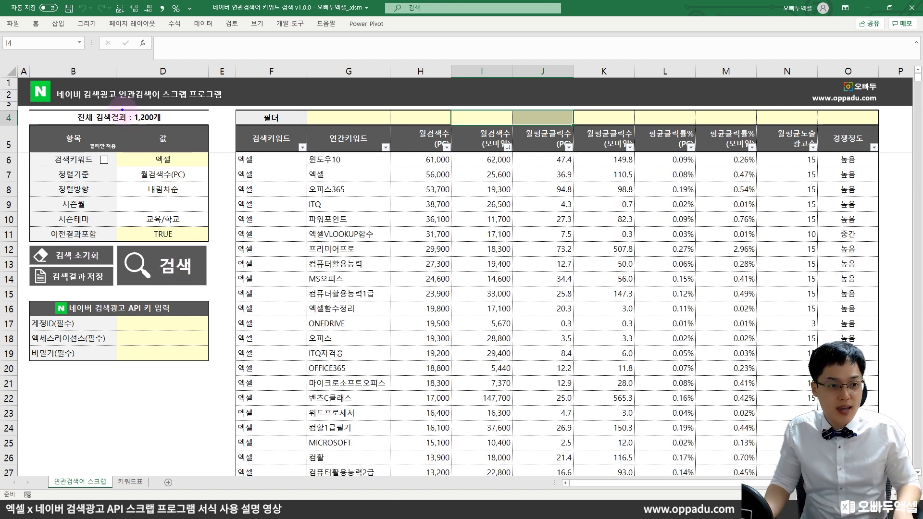
Step: Search related keywords for 파워포인트 and 워드, adding both to the earlier results
left_click(196, 162)
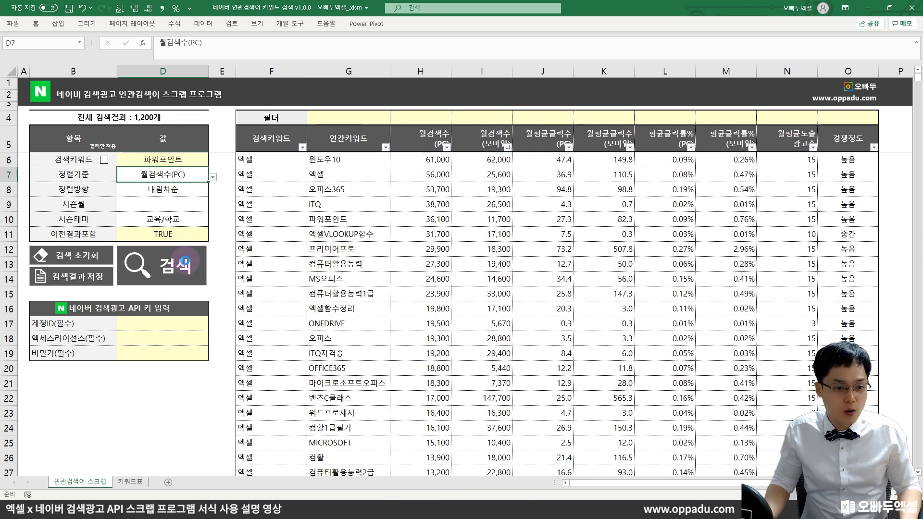
left_click(185, 261)
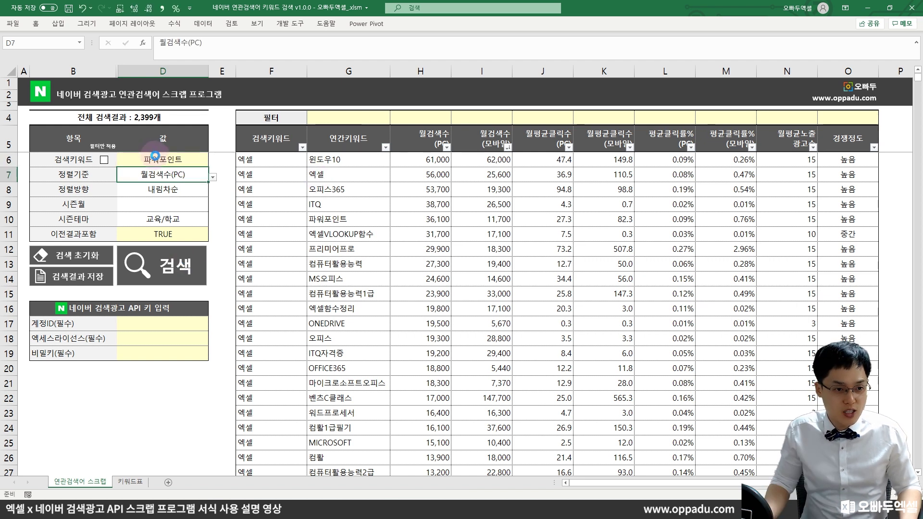
left_click(160, 163)
type("워드")
key("Return")
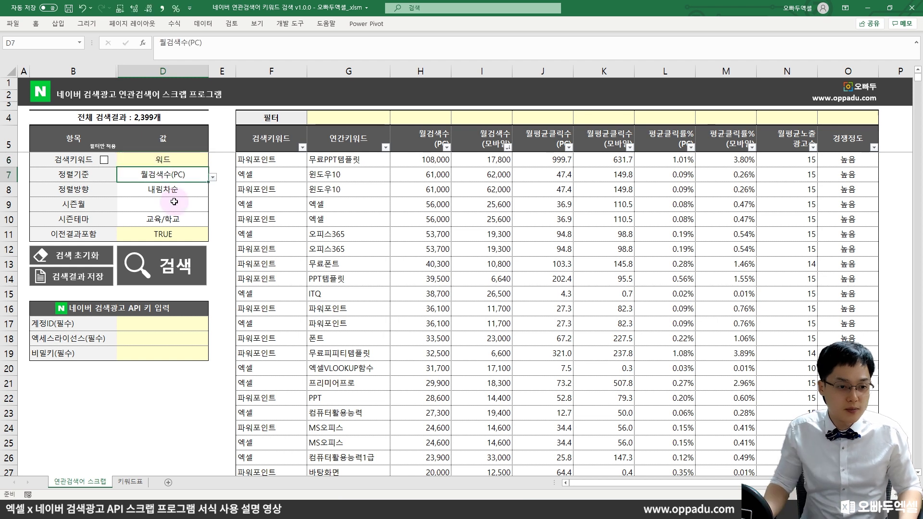
left_click(166, 263)
Step: Add related keywords for 한글 and 한셀 to the collected results by searching each one
type("한글")
key("Return")
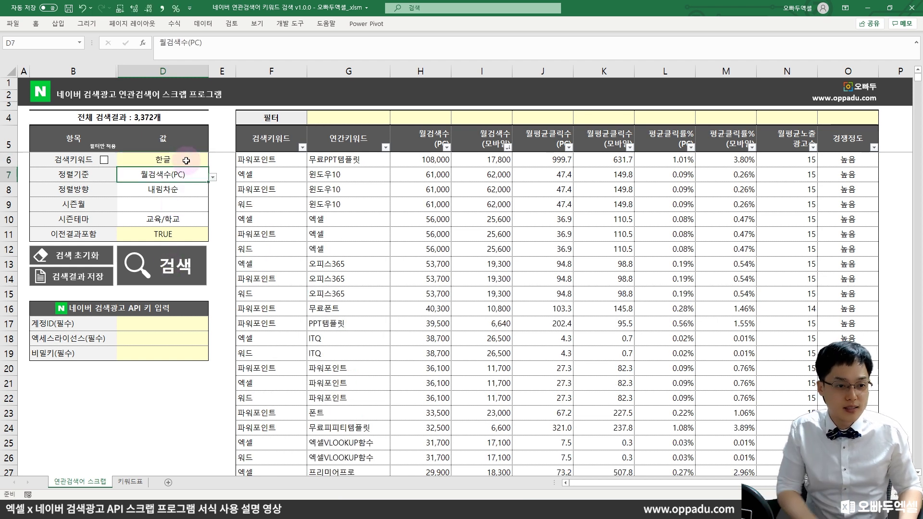
left_click(189, 264)
left_click(187, 155)
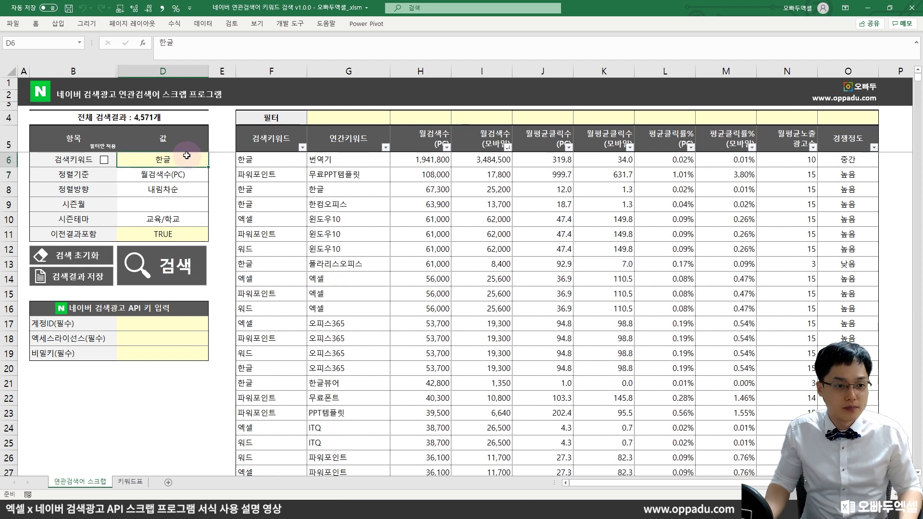
type("한셀")
key("Return")
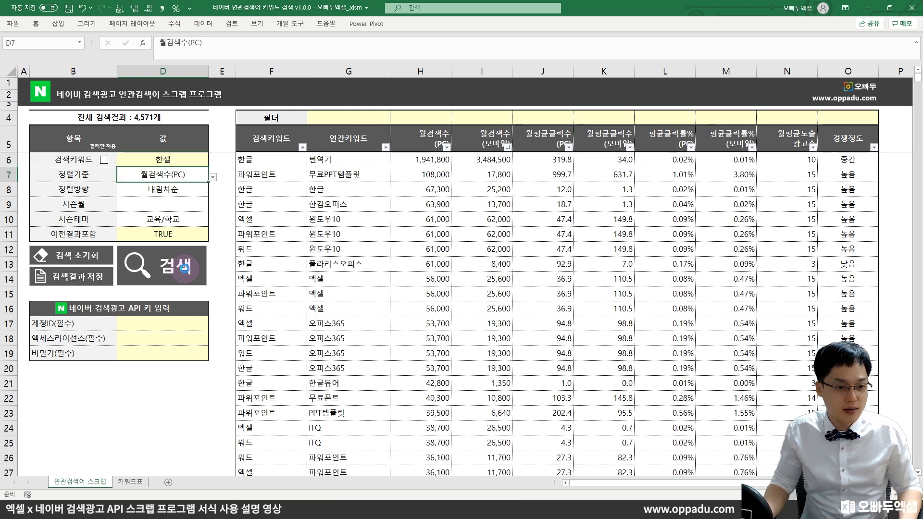
left_click(185, 265)
Step: Search related keywords for 컴활 as well and look over the mobile search counts in the combined results
left_click(175, 160)
type("컴활")
key("Return")
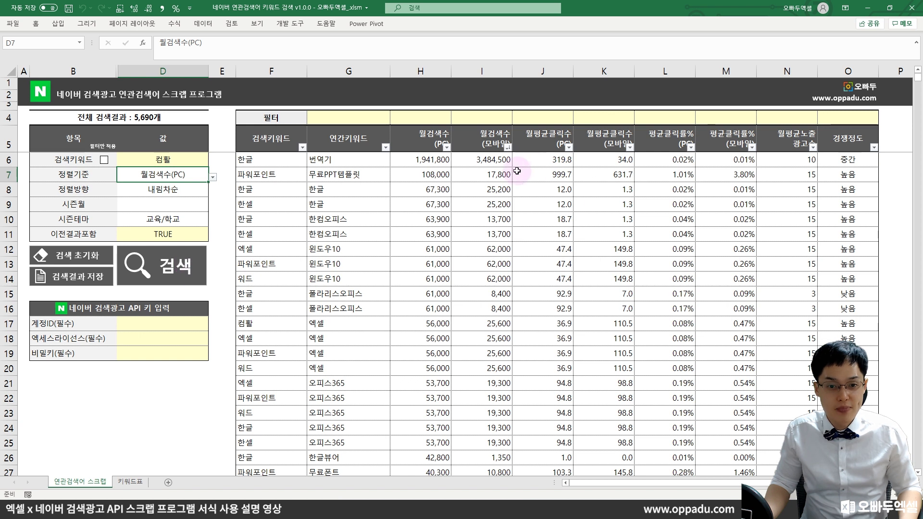
left_click_drag(495, 162, 500, 205)
left_click(500, 231)
Step: Set the filter condition for 연간키워드 to *컴활*
left_click(338, 122)
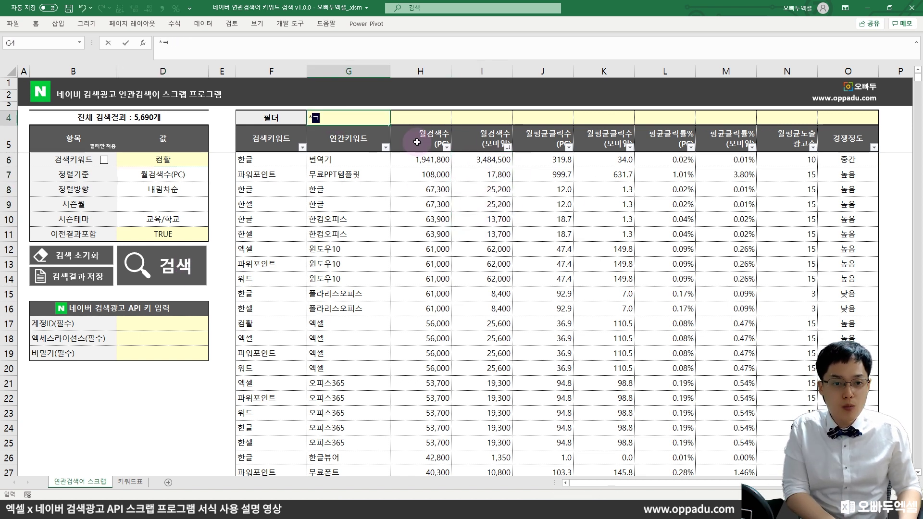
key("Return")
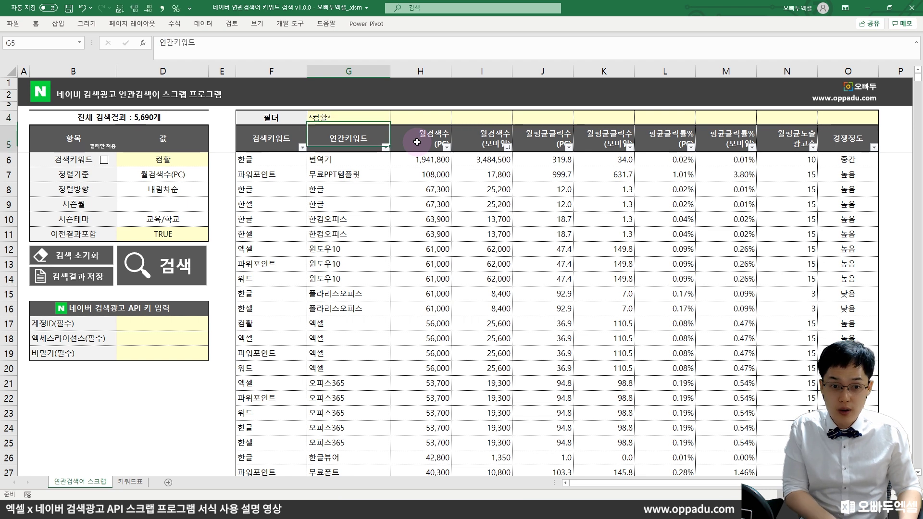
left_click(358, 118)
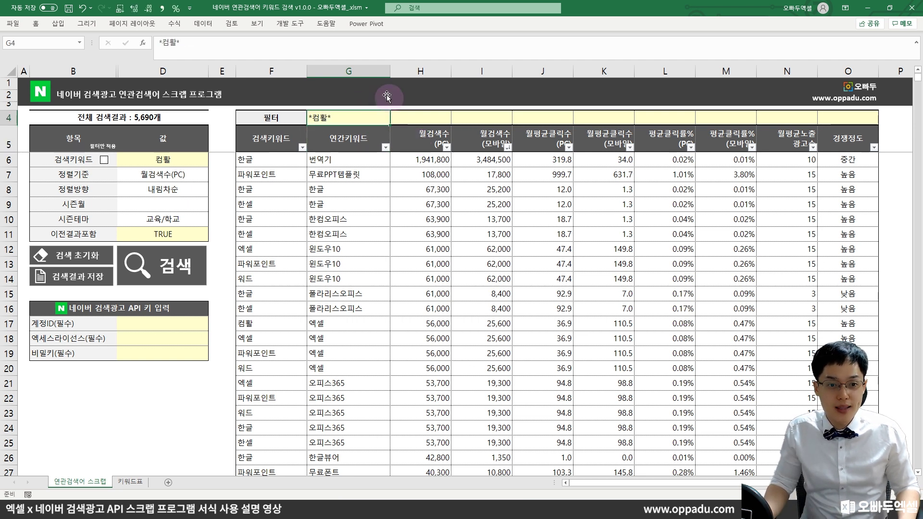
Step: Set the mobile and PC 월검색수 filters to >1000 and apply them to the collected results with 필터만 적용 turned on
left_click(481, 119)
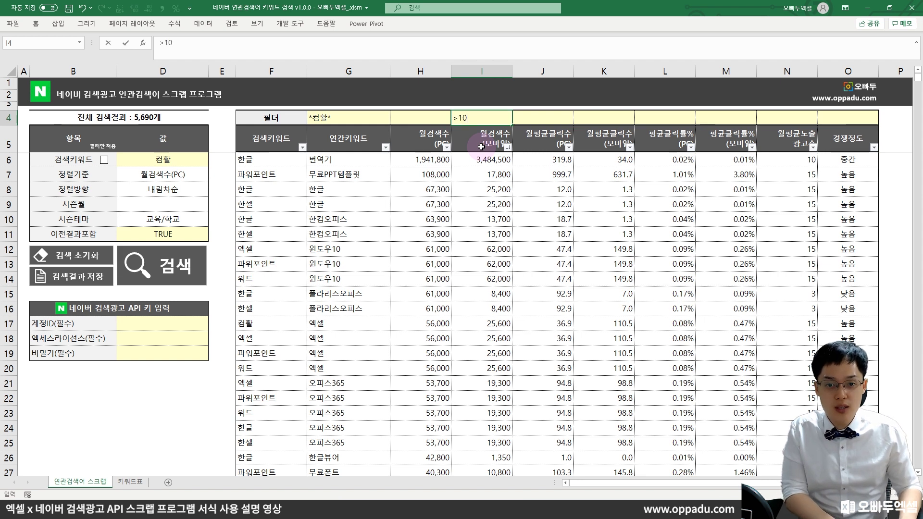
key("Return")
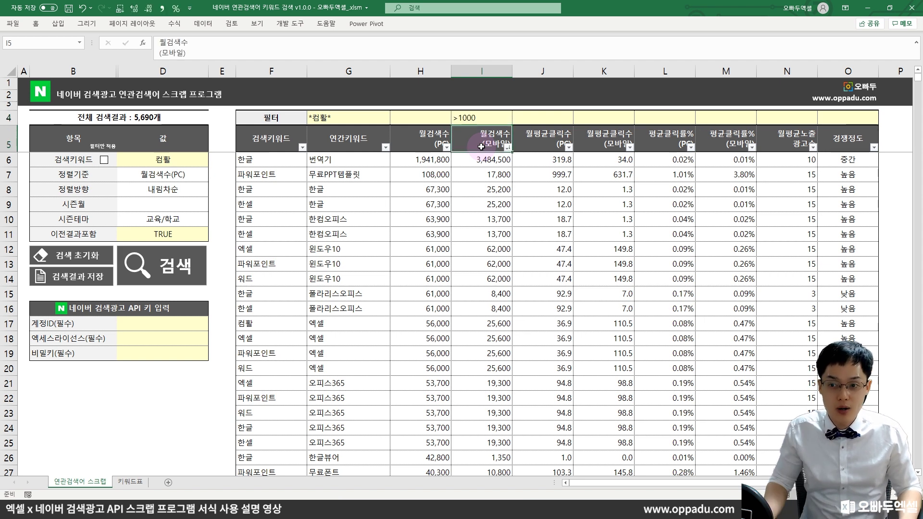
left_click(422, 117)
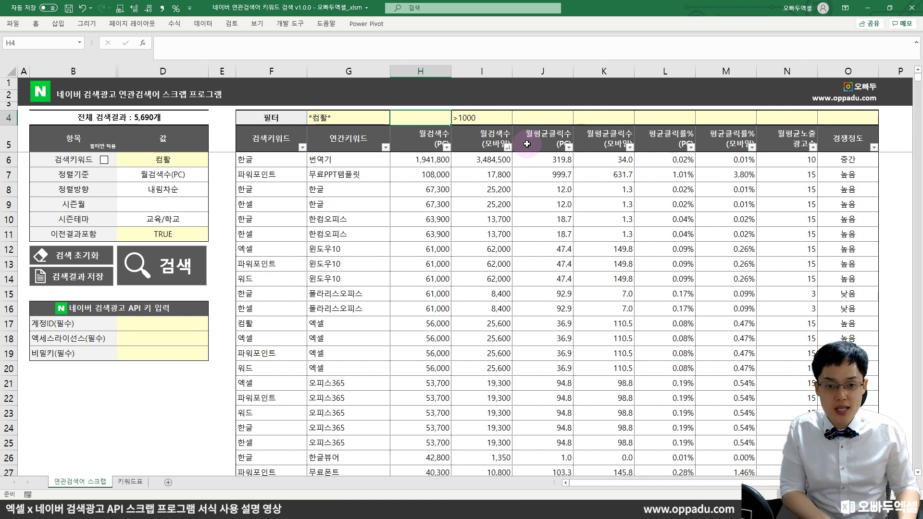
key("Return")
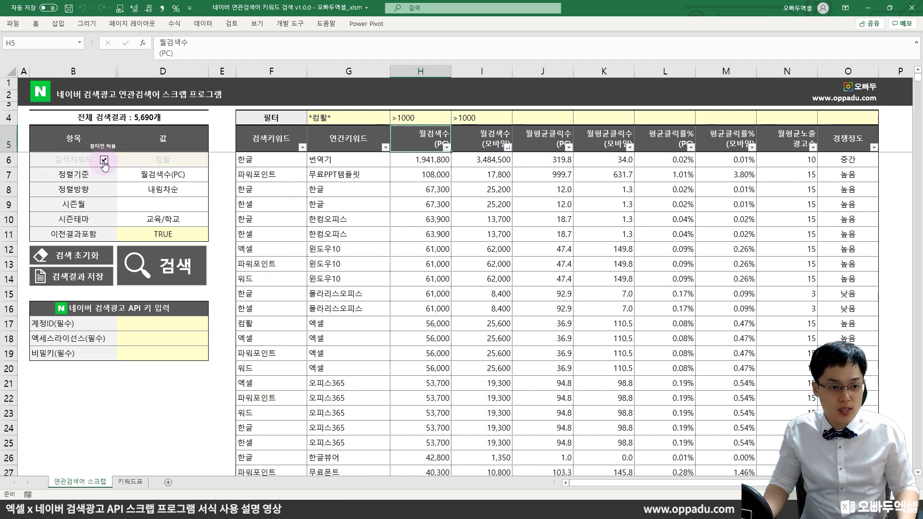
left_click(193, 276)
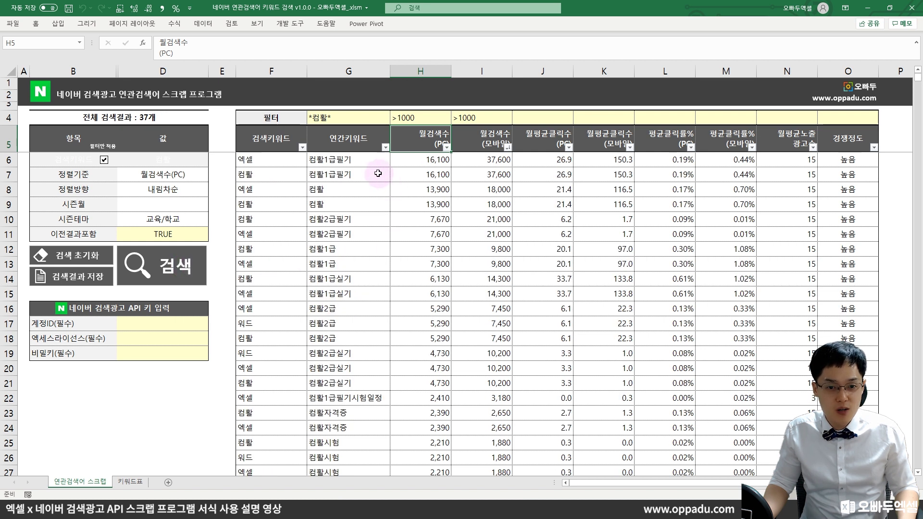
Step: Look over the filtered 컴활 keywords and their monthly search counts on PC and mobile
left_click(370, 159)
left_click(380, 240)
left_click_drag(369, 162, 369, 252)
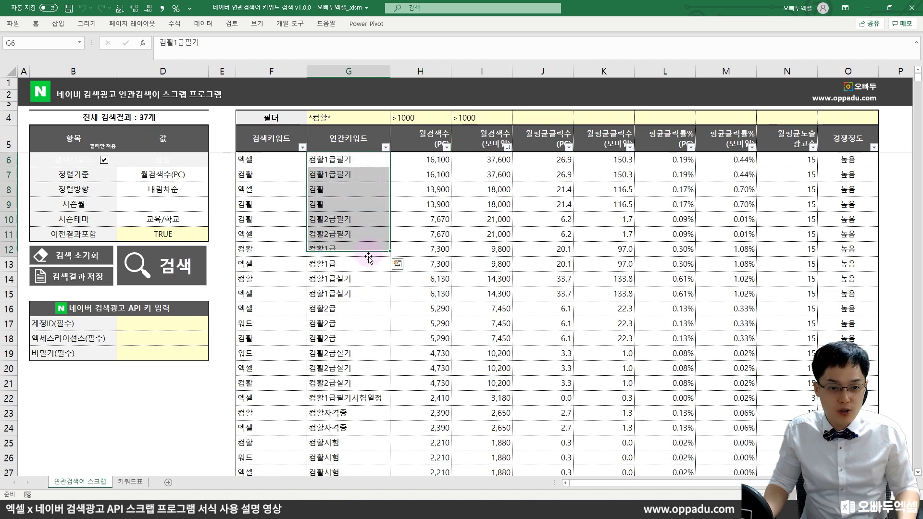
left_click(377, 308)
key("Right")
left_click_drag(491, 164, 416, 281)
left_click(421, 319)
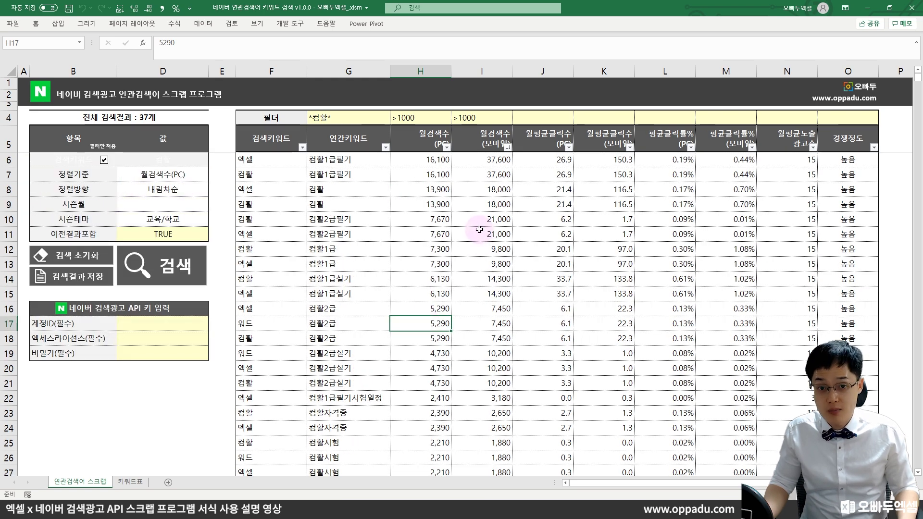
Step: Save the filtered 컴활 search results as a separate workbook
left_click(72, 277)
left_click(511, 286)
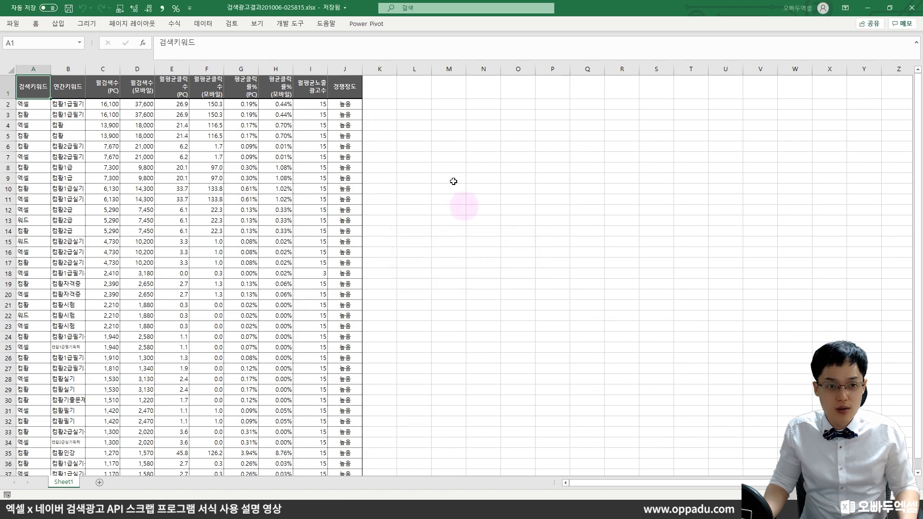
Step: Check the saved result files in the 새 폴더 folder and view the newly saved workbook full screen
left_click_drag(327, 6, 561, 75)
left_click(875, 3)
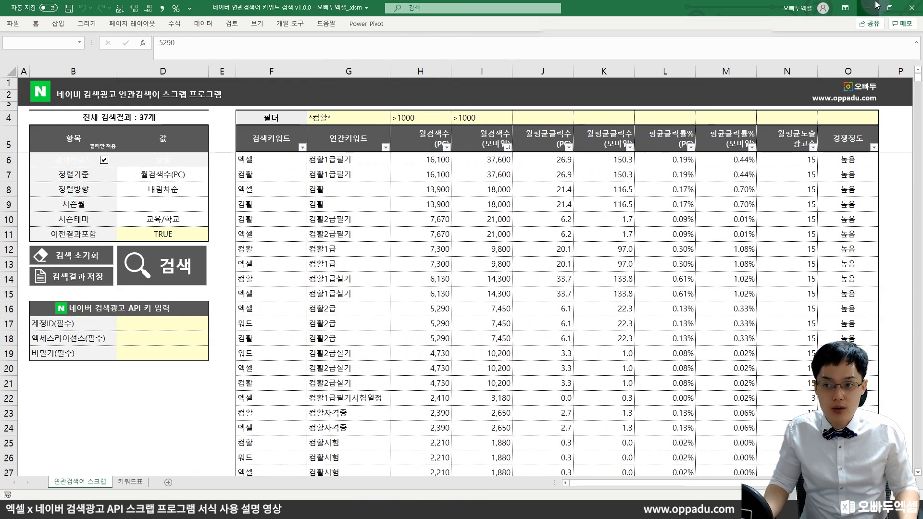
left_click(237, 296)
left_click_drag(326, 253, 123, 144)
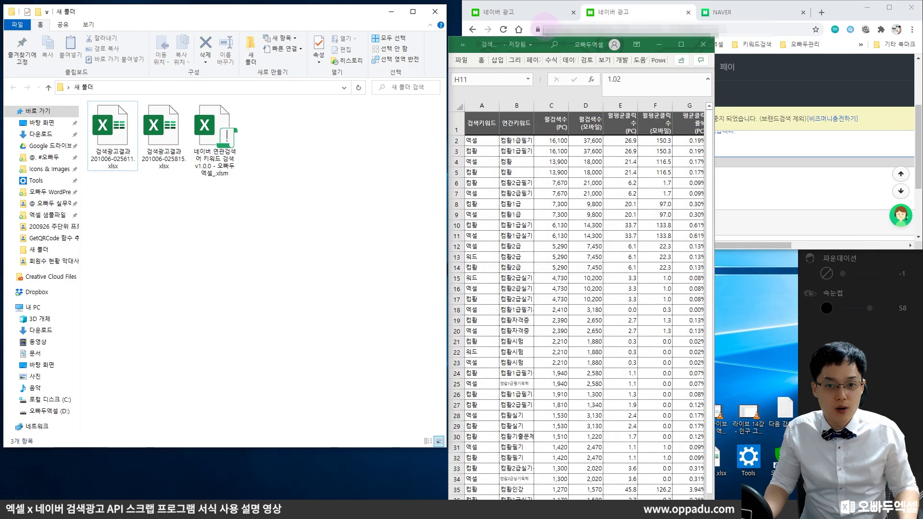
double_click(526, 45)
left_click(215, 242)
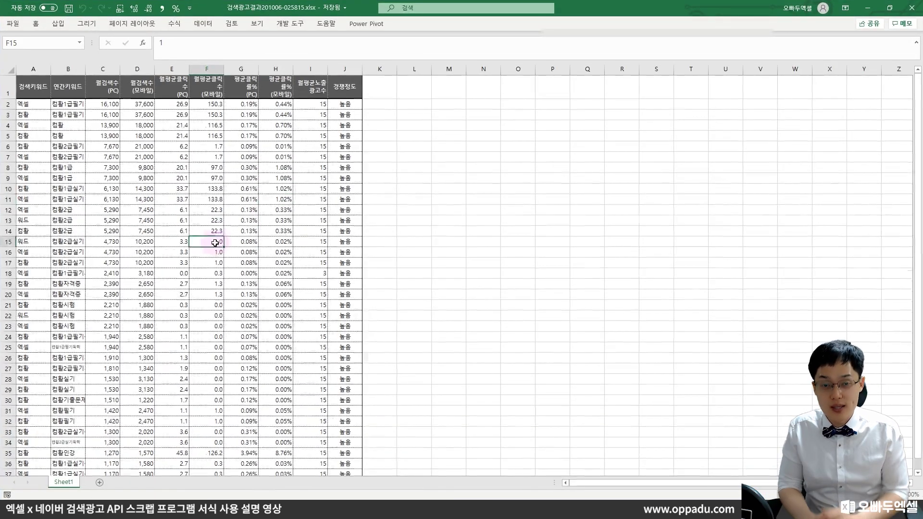